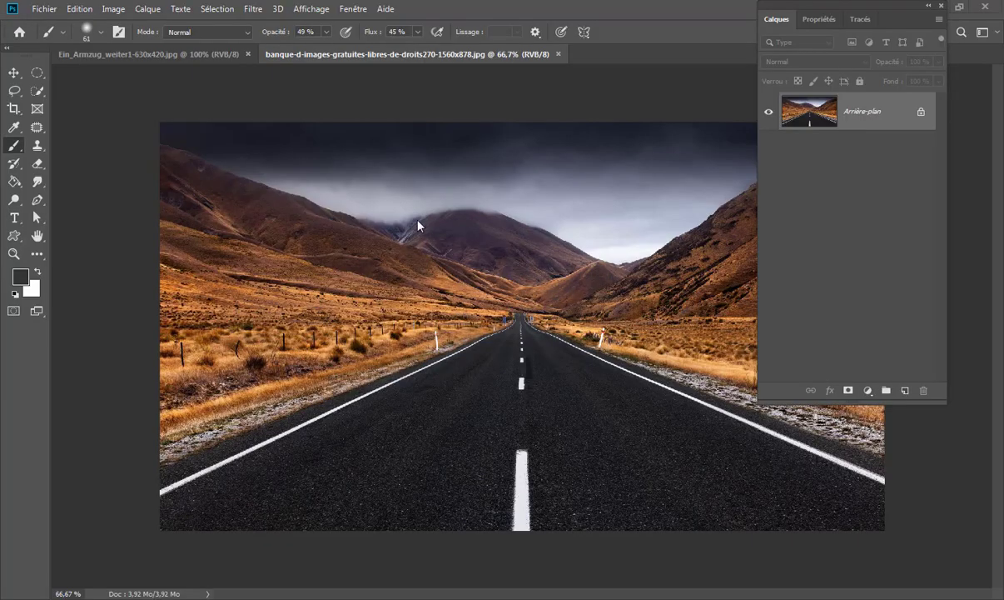
Unlock the road photo's Arrière-plan layer so it becomes Calque 0.
left_click(196, 53)
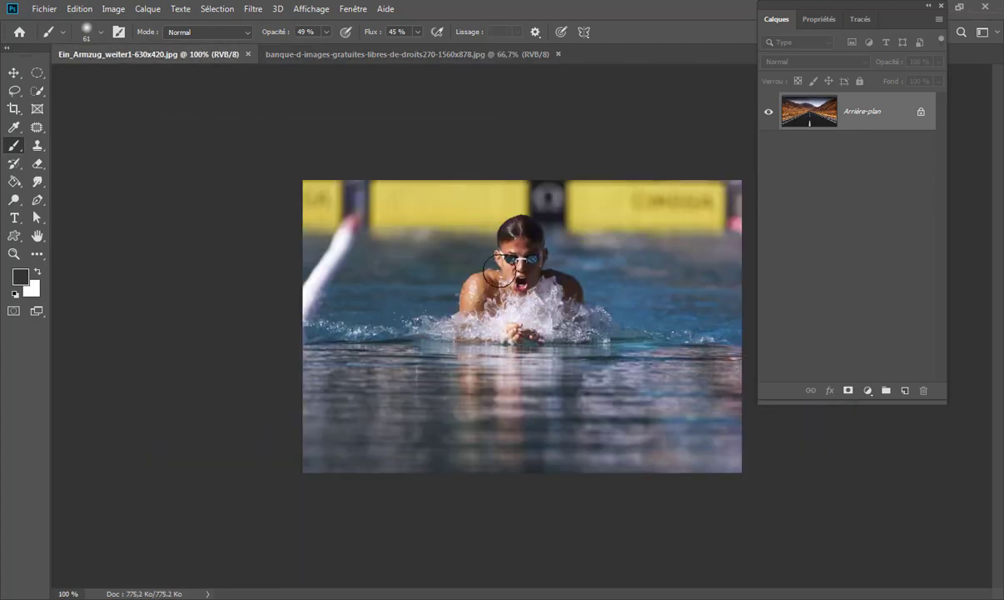
left_click(433, 56)
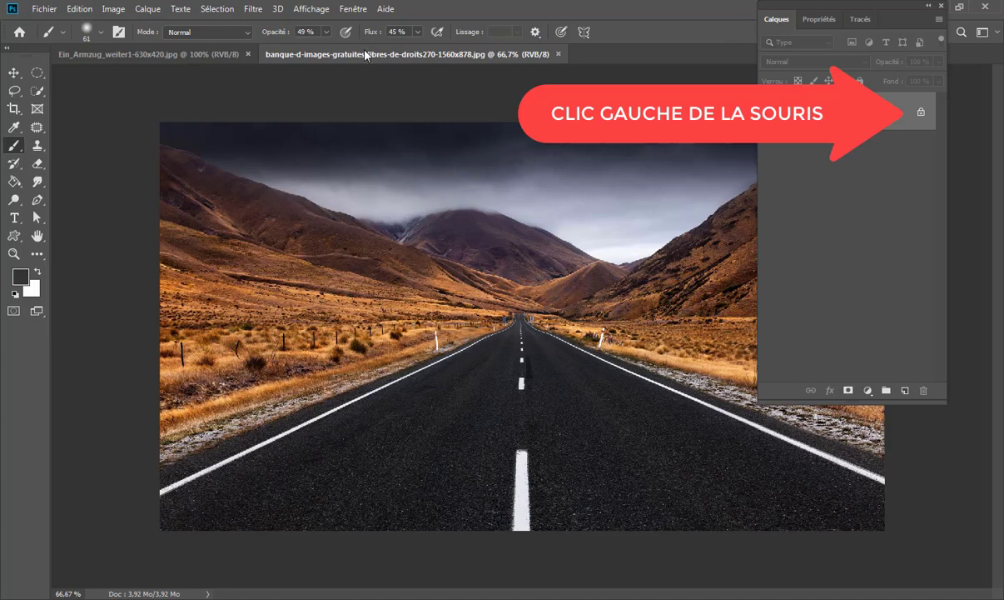
left_click(921, 114)
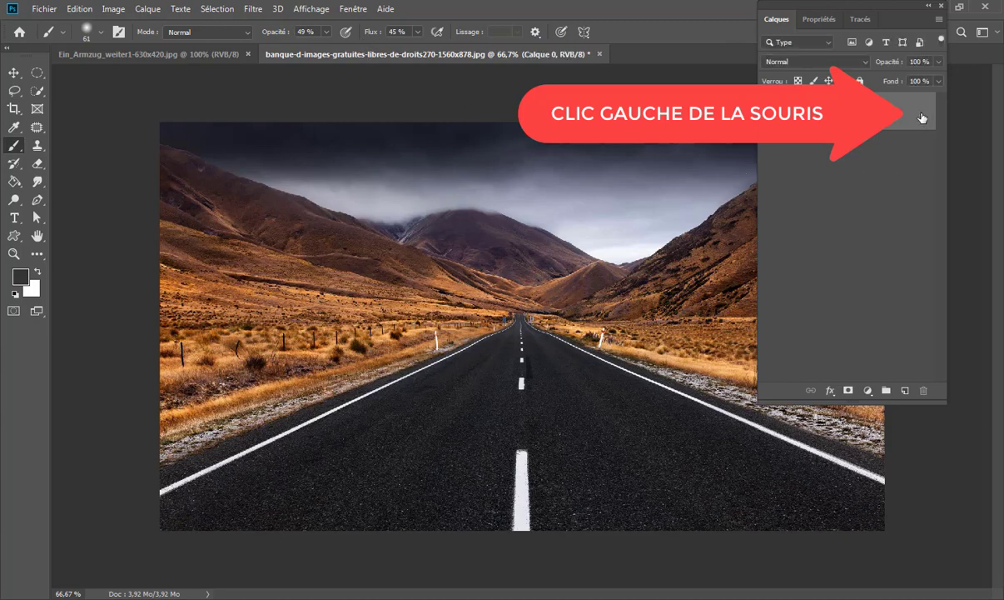
left_click(136, 53)
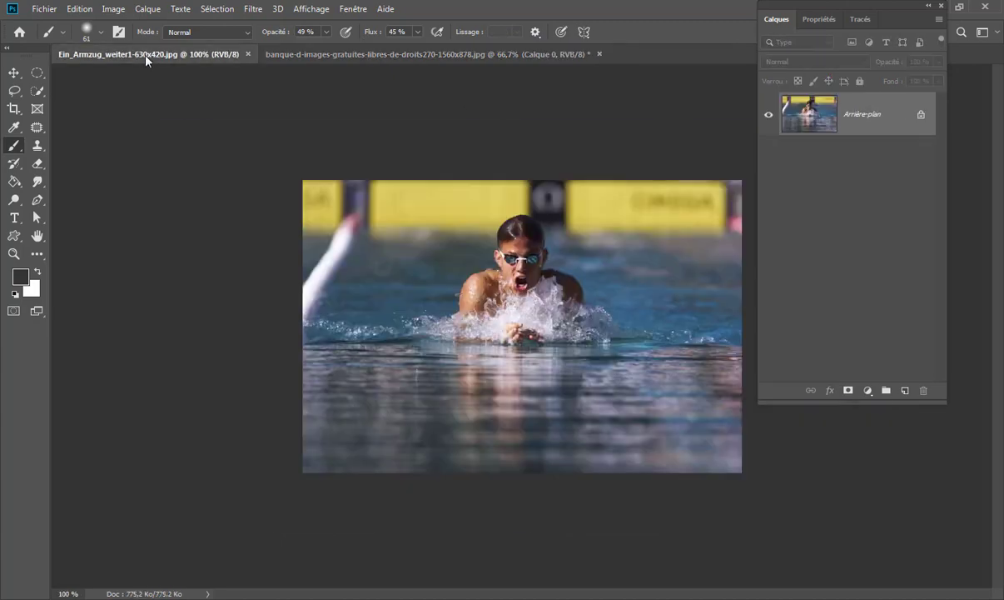
Drag the swimmer image into the road document as Calque 1, positioned lower-right over the road.
left_click(14, 74)
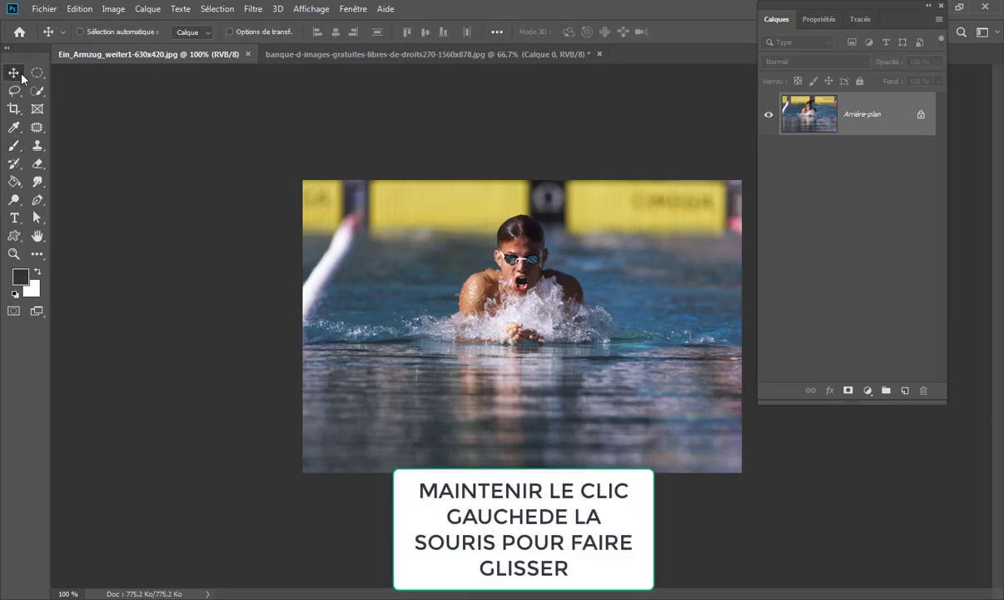
left_click_drag(448, 285, 437, 60)
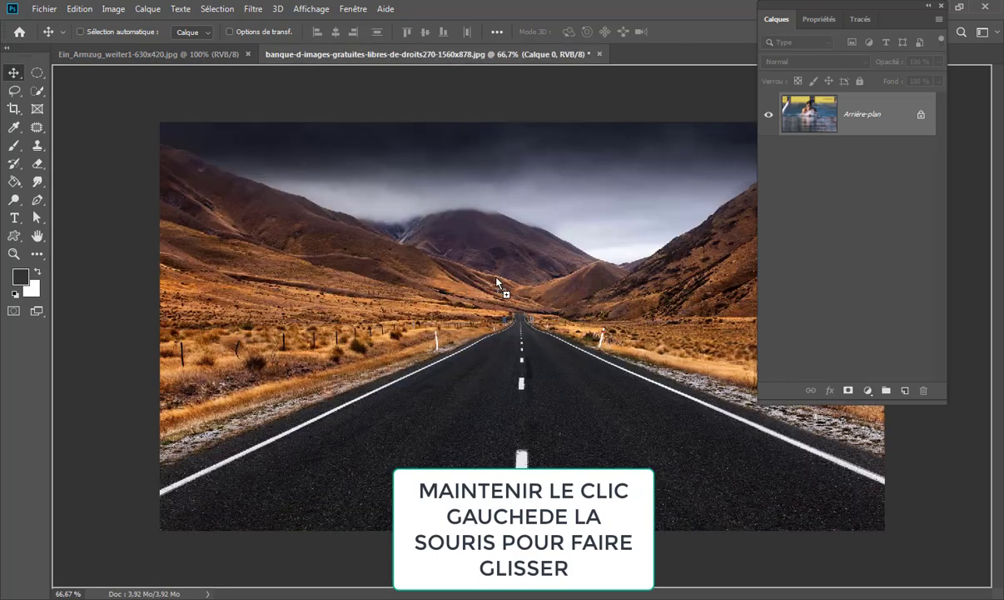
left_click_drag(436, 60, 477, 338)
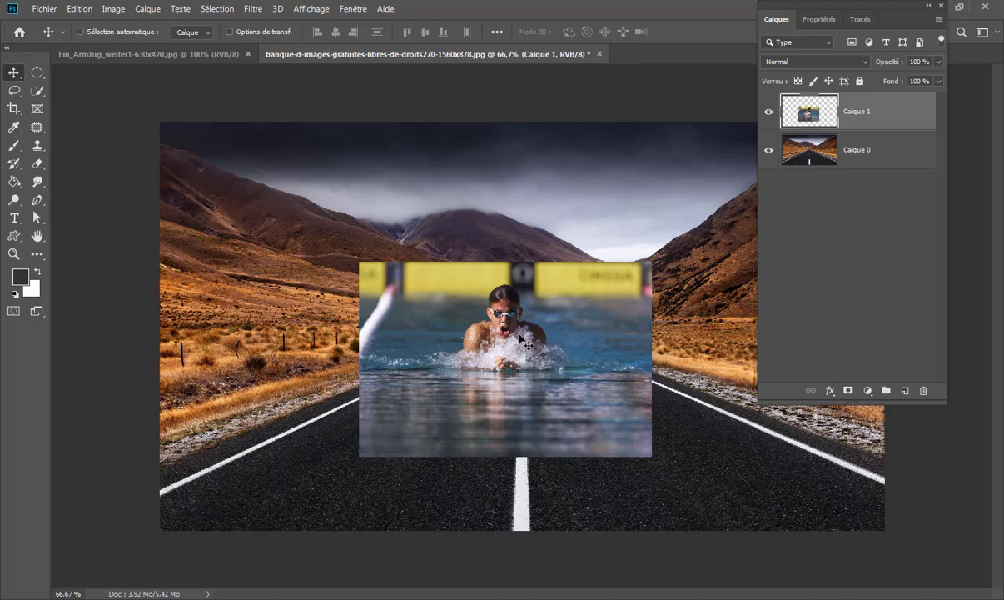
left_click_drag(500, 323, 538, 416)
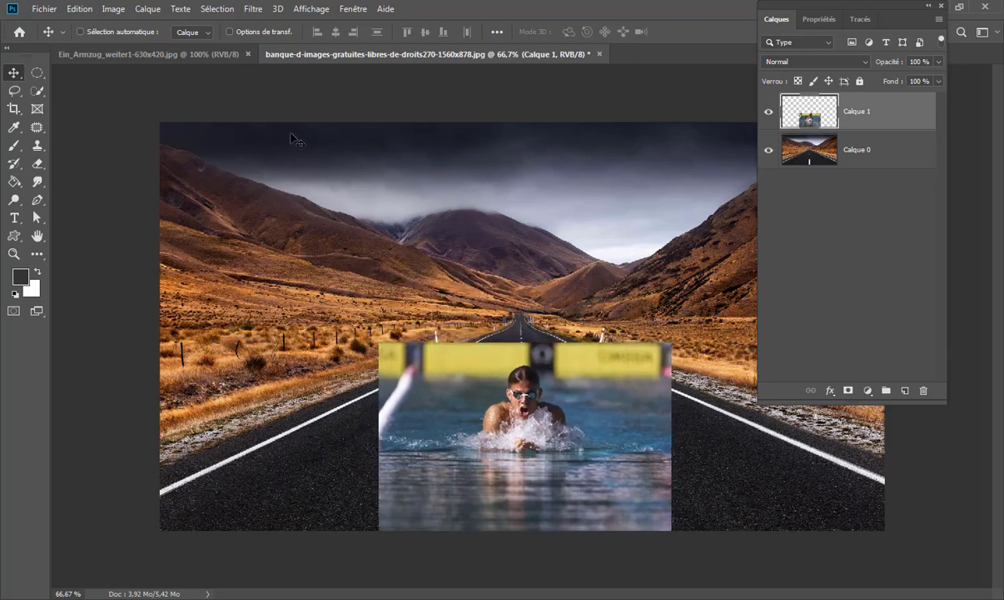
left_click(70, 9)
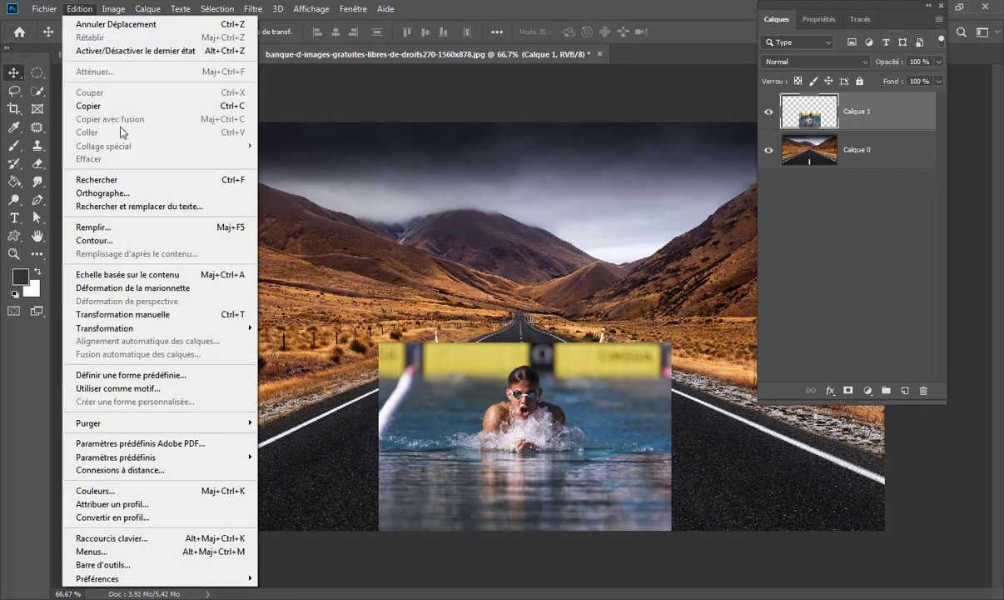
mouse_move(133, 327)
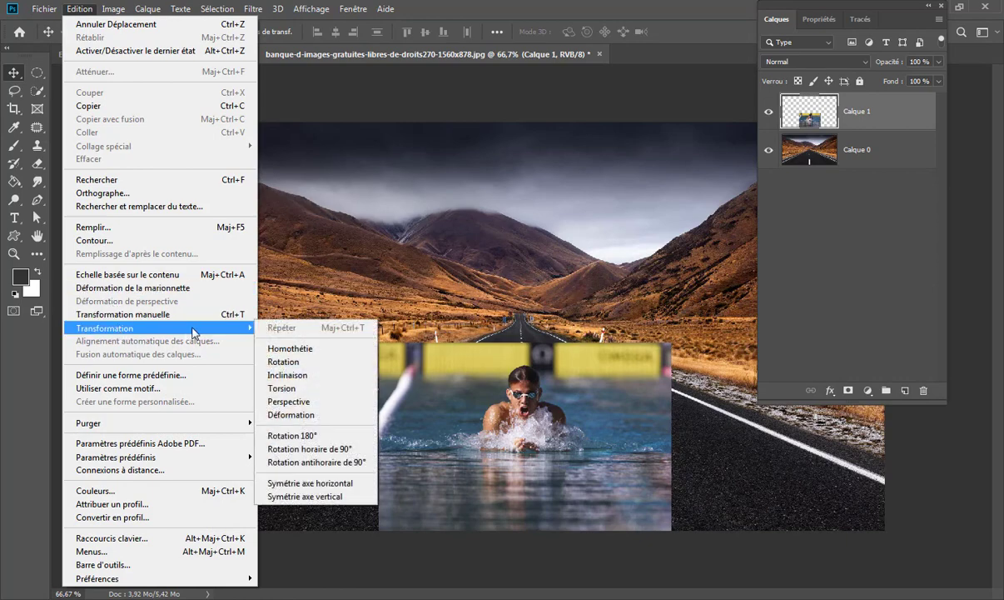
Free-transform the swimmer layer, widening it left and right with lowered opacity for alignment.
left_click(342, 350)
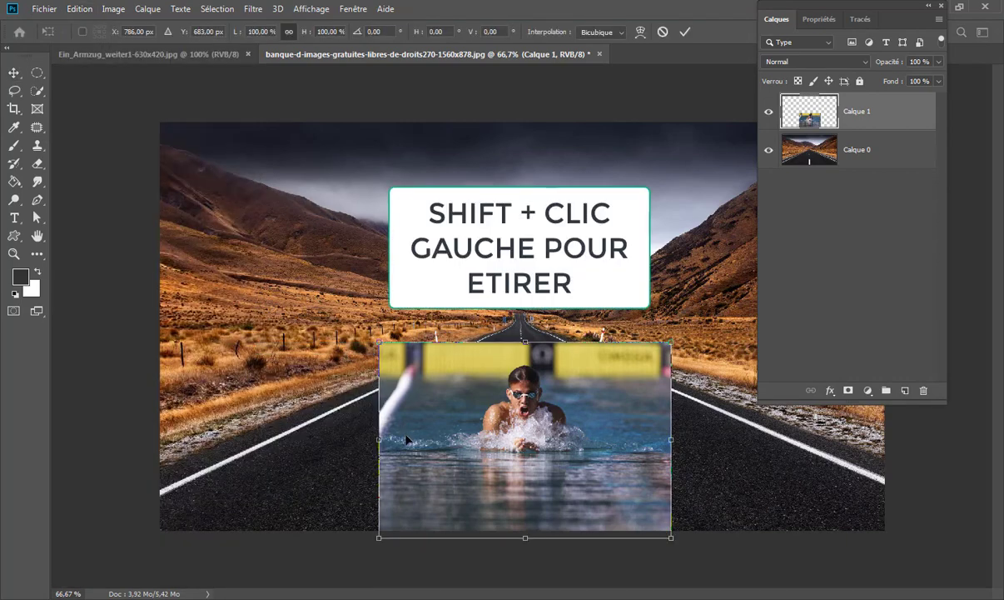
left_click_drag(379, 439, 327, 438)
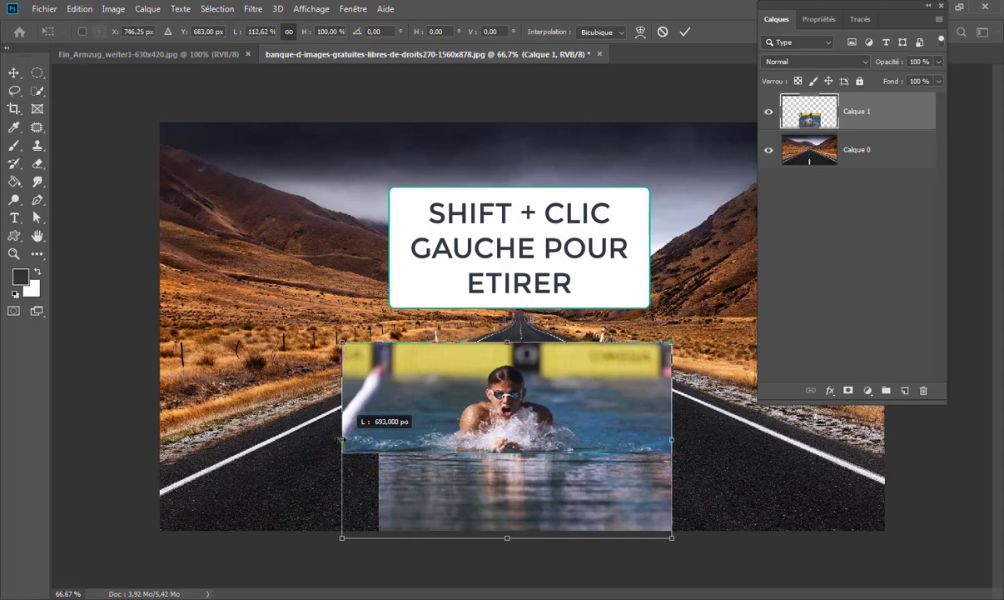
left_click_drag(672, 441, 777, 441)
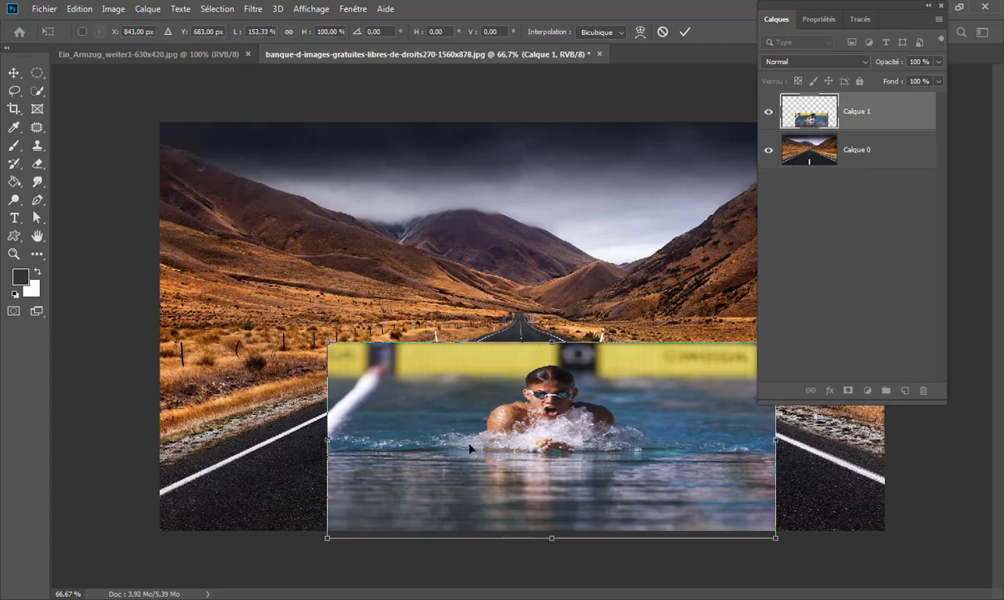
left_click_drag(328, 438, 291, 439)
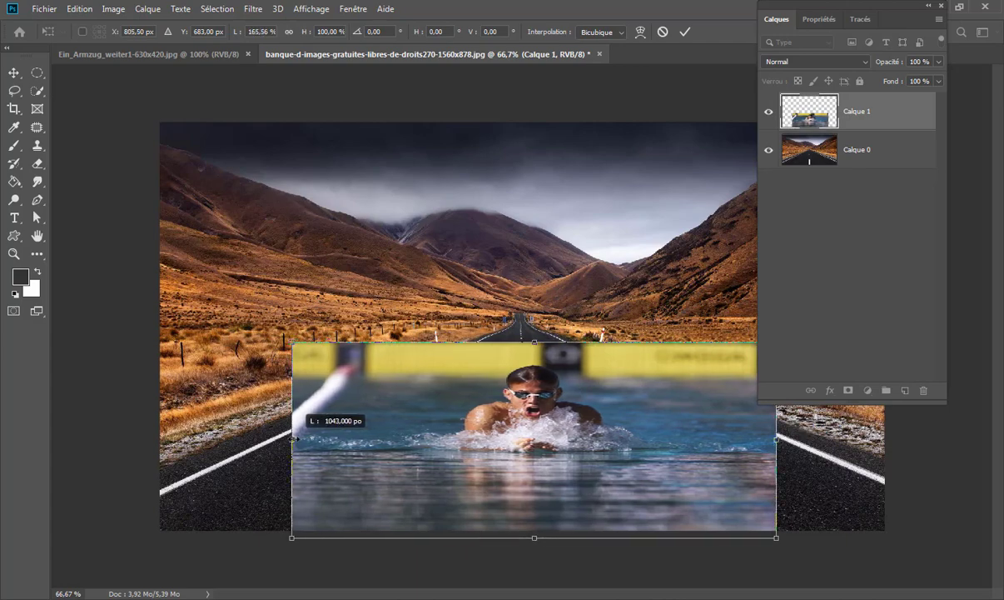
left_click_drag(529, 399, 523, 400)
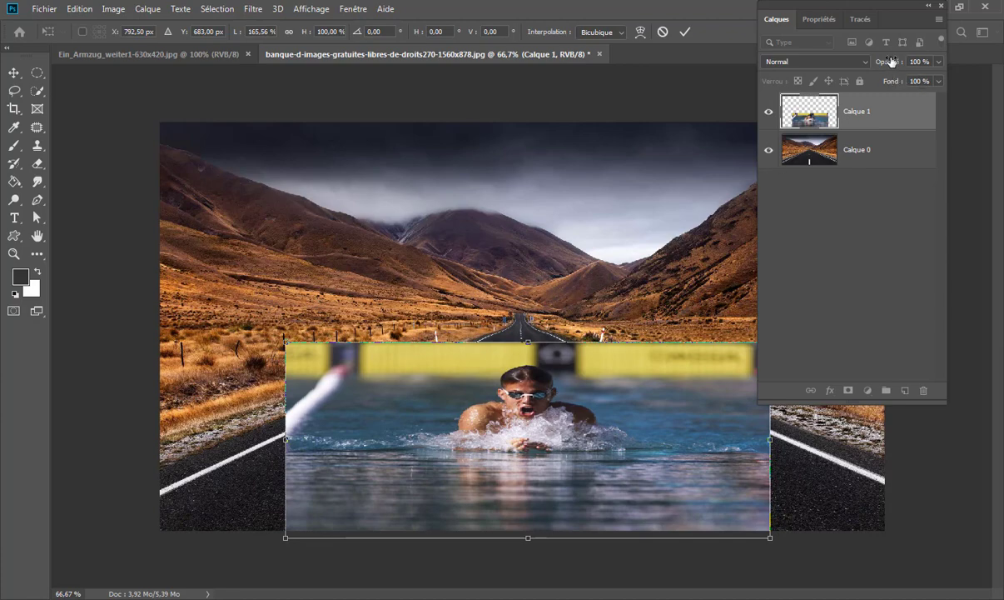
left_click_drag(891, 65, 861, 65)
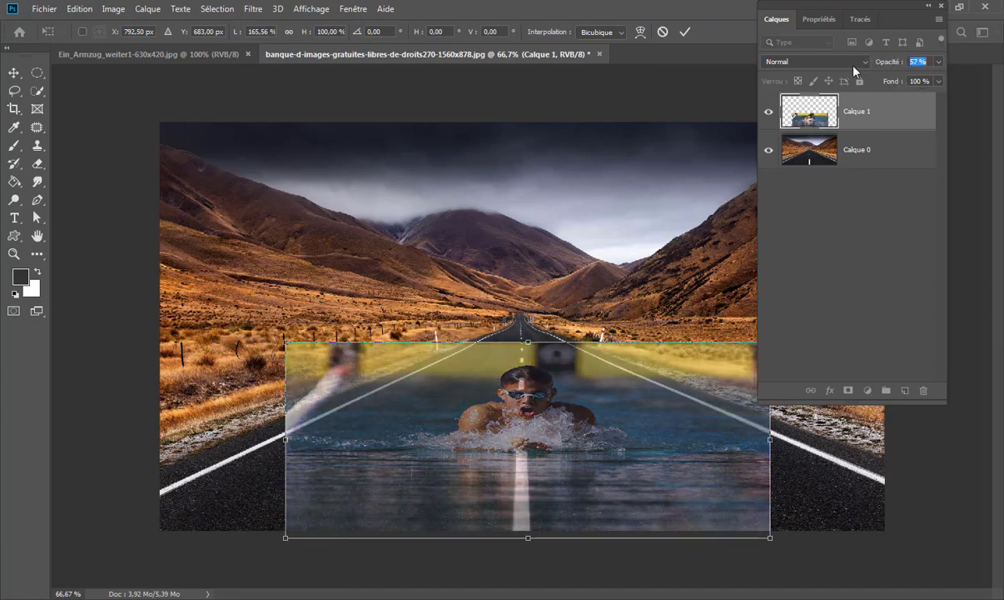
left_click_drag(542, 404, 537, 402)
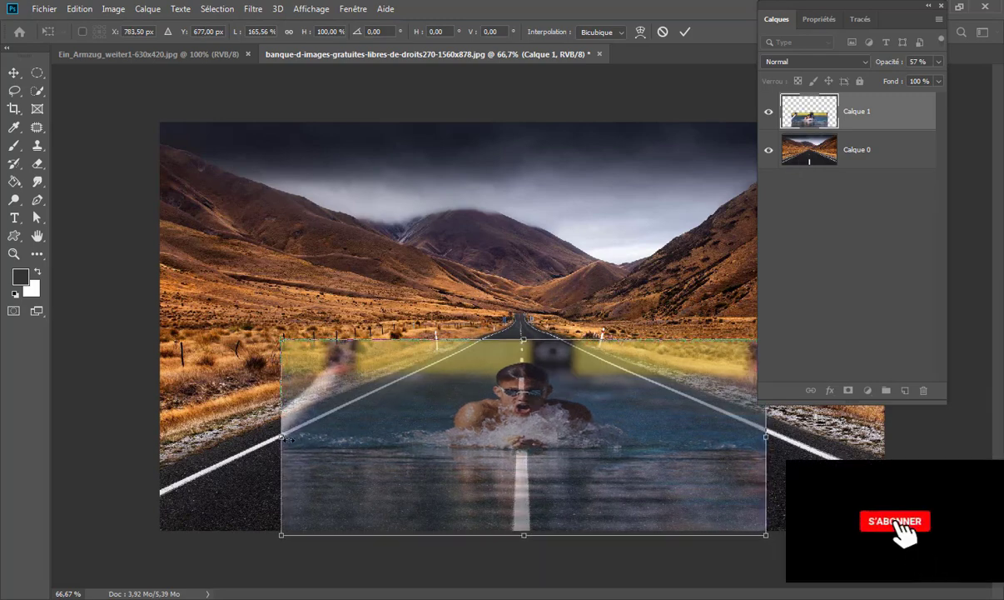
Stretch the swimmer to 181.43% width and 112.86% height, then commit at full opacity.
left_click_drag(282, 436, 265, 436)
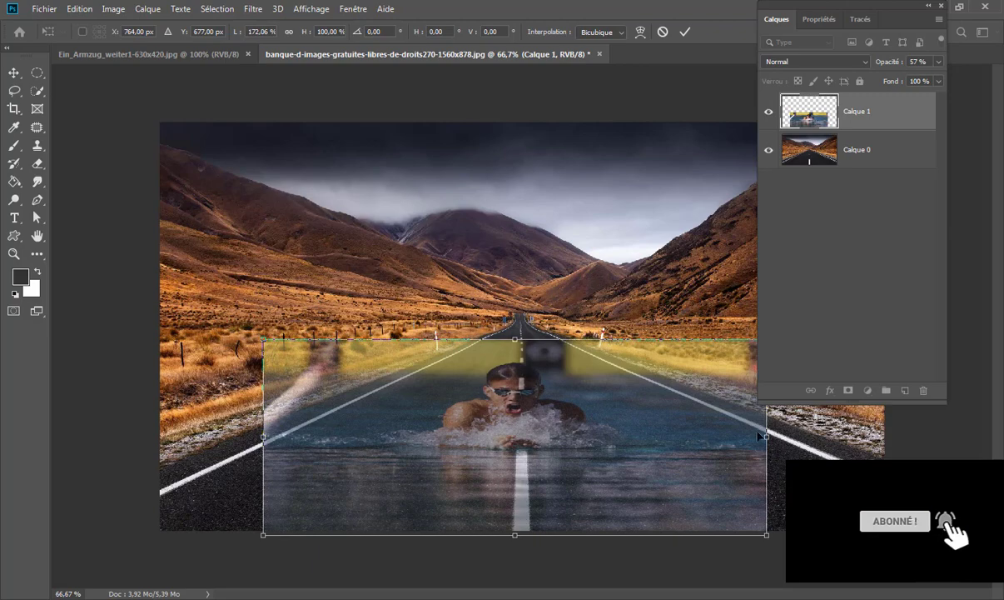
left_click_drag(766, 437, 794, 437)
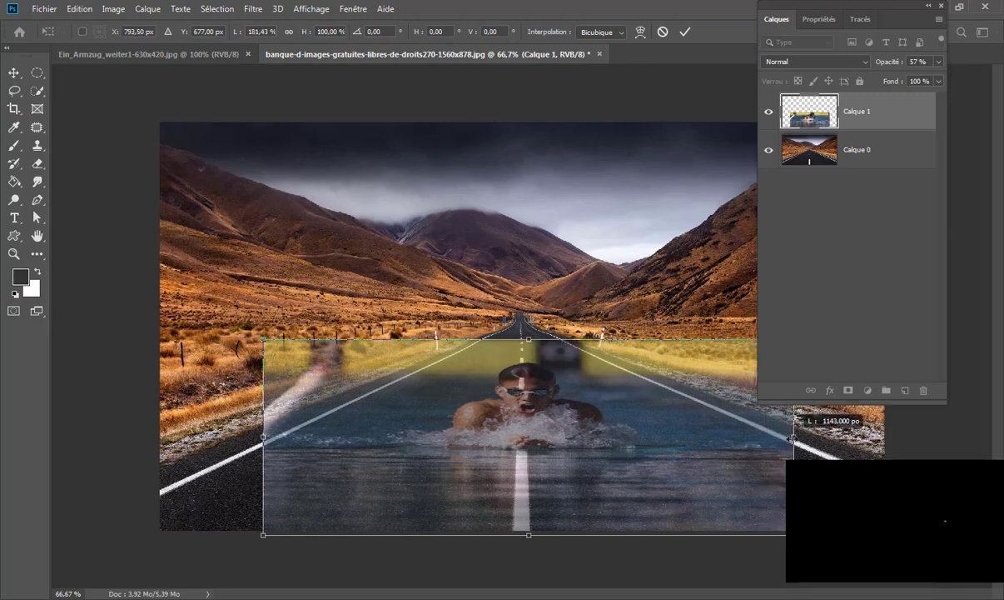
left_click_drag(529, 340, 522, 315)
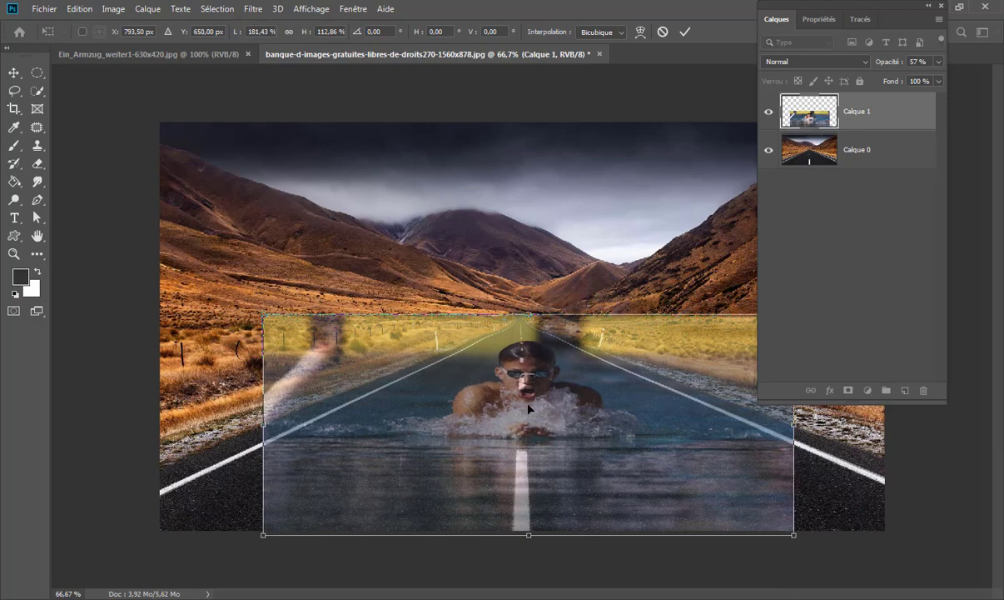
left_click_drag(531, 411, 526, 412)
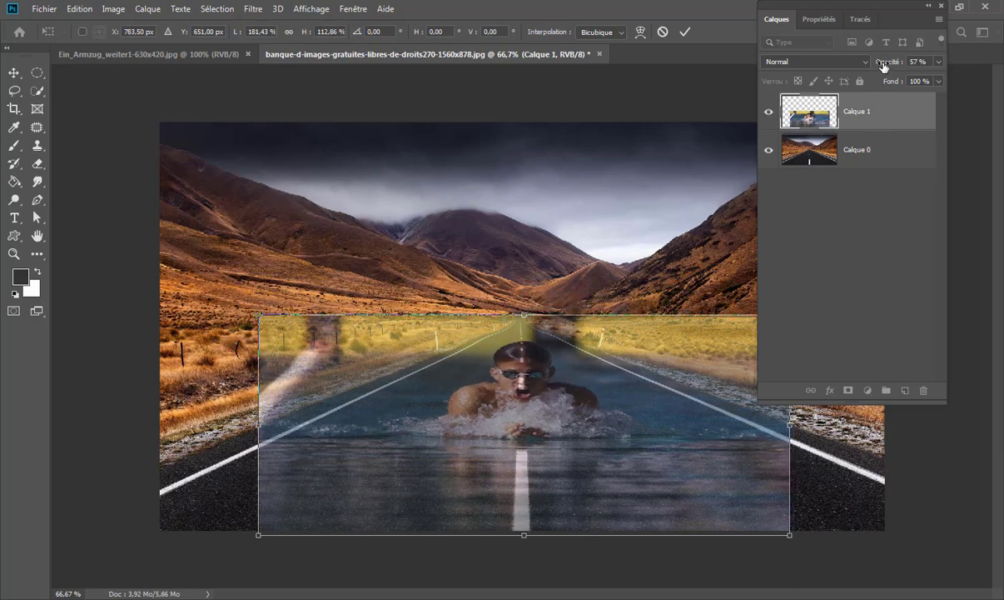
left_click_drag(879, 63, 930, 62)
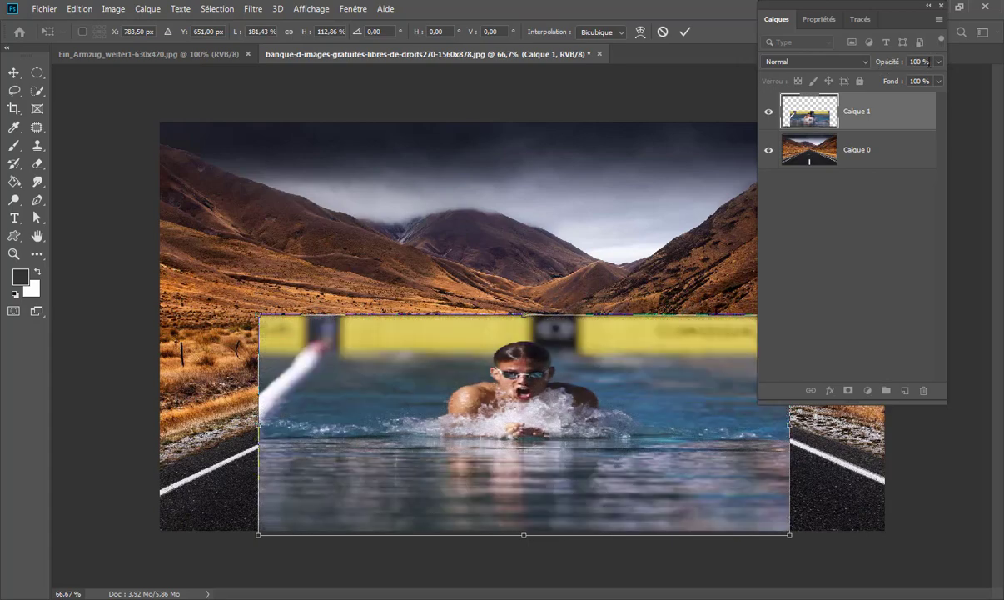
left_click(683, 32)
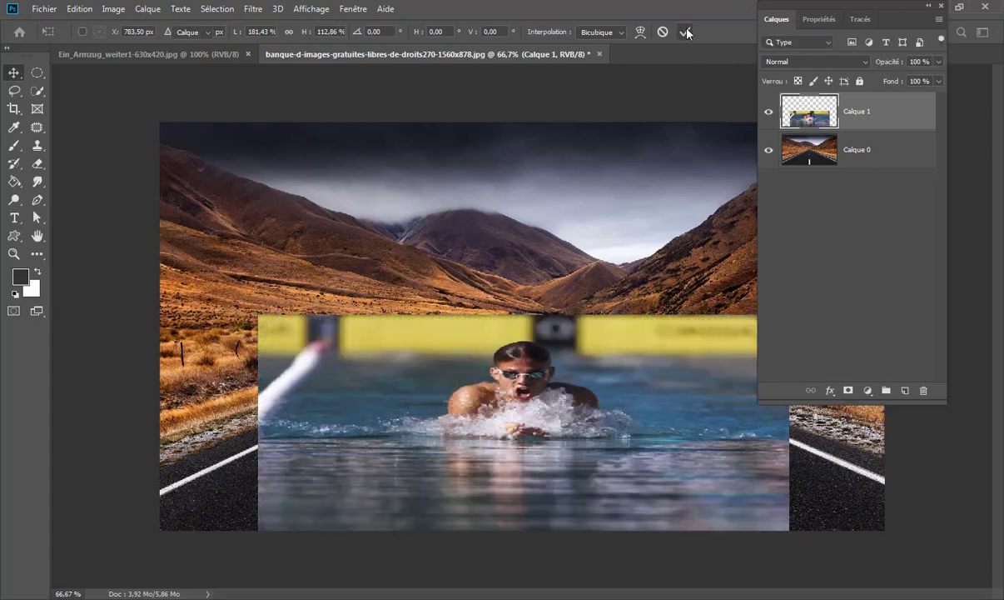
Warp Calque 1, pulling its lower corners and sides outward to follow the road's perspective.
left_click(86, 10)
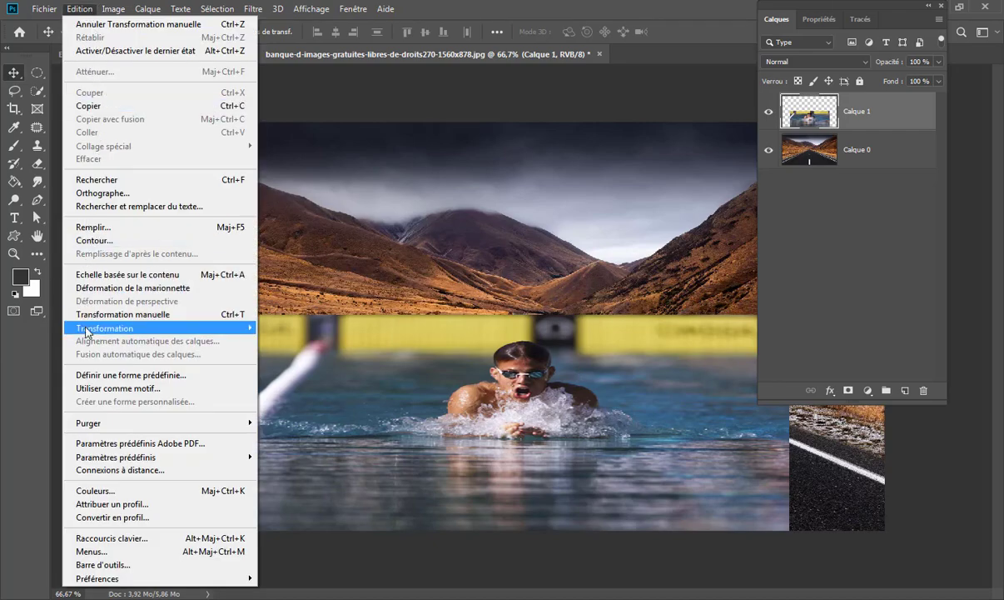
mouse_move(104, 327)
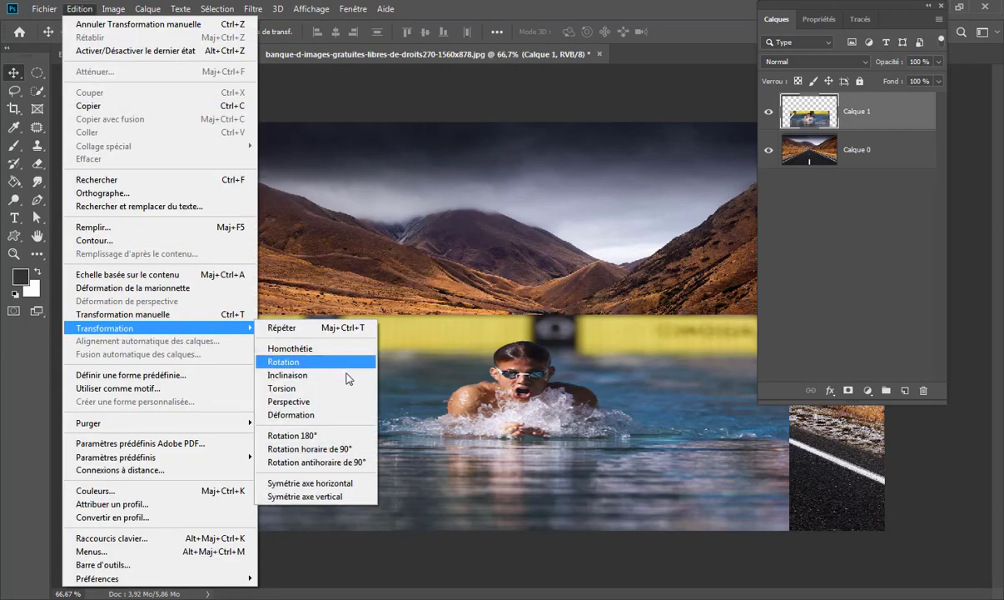
left_click(304, 415)
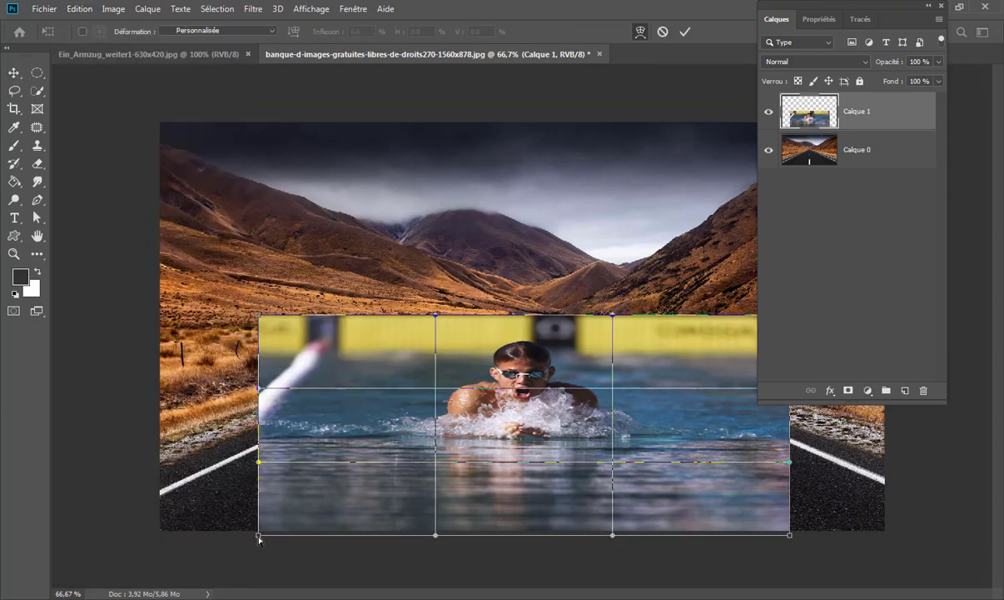
left_click_drag(259, 537, 97, 554)
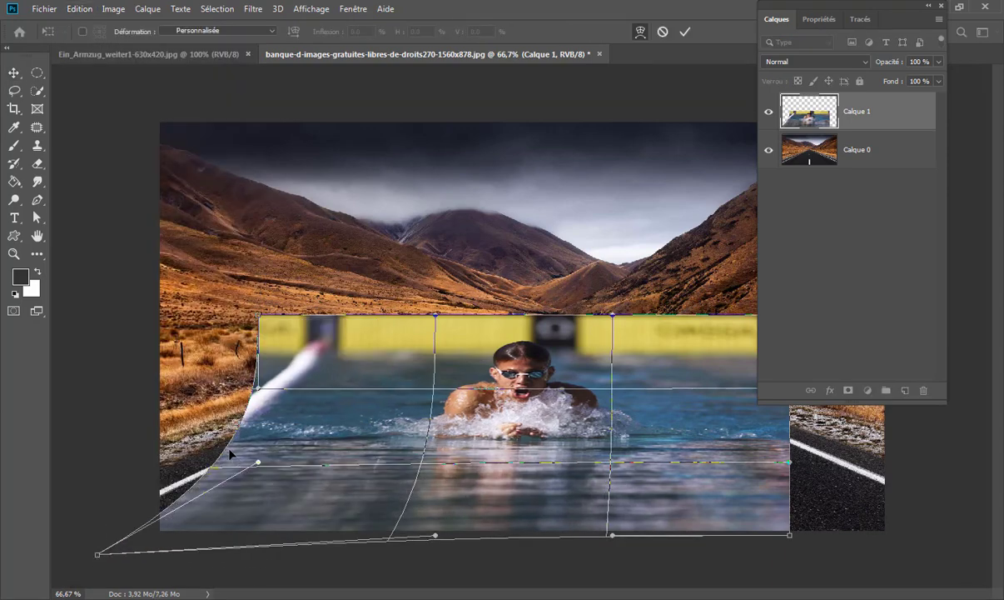
left_click_drag(231, 454, 181, 452)
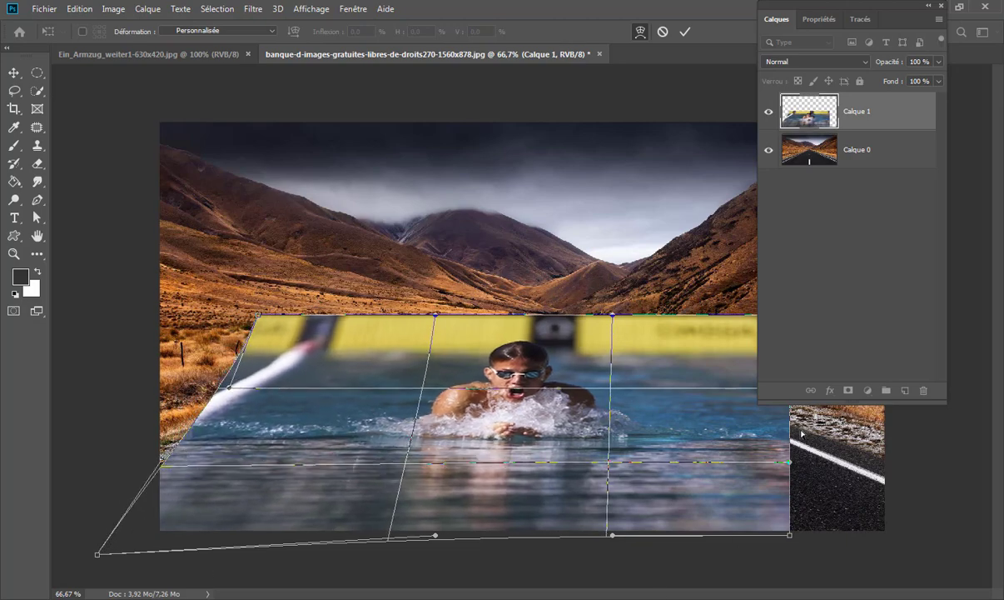
left_click_drag(914, 22, 312, 21)
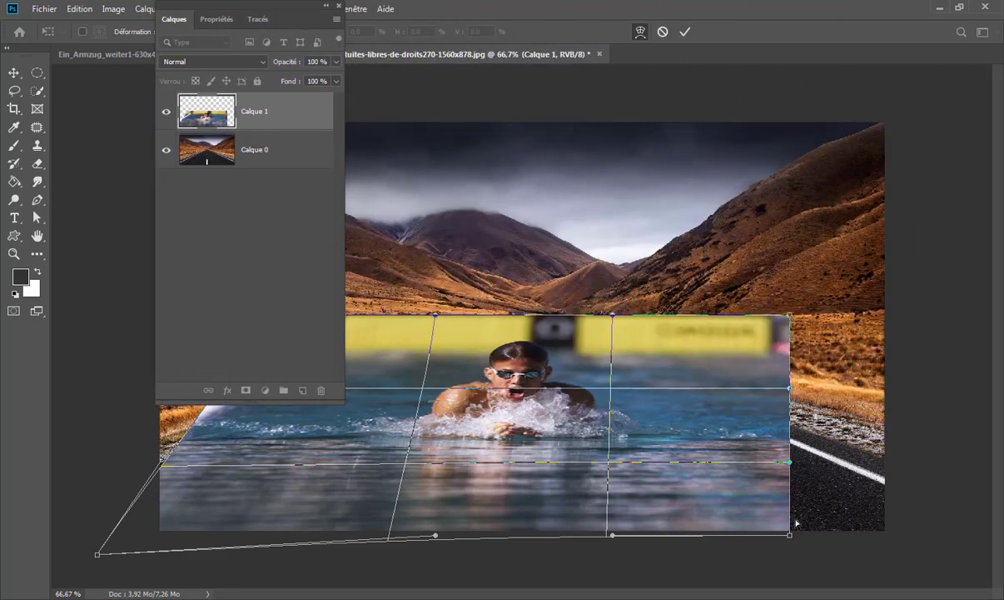
left_click_drag(789, 534, 924, 532)
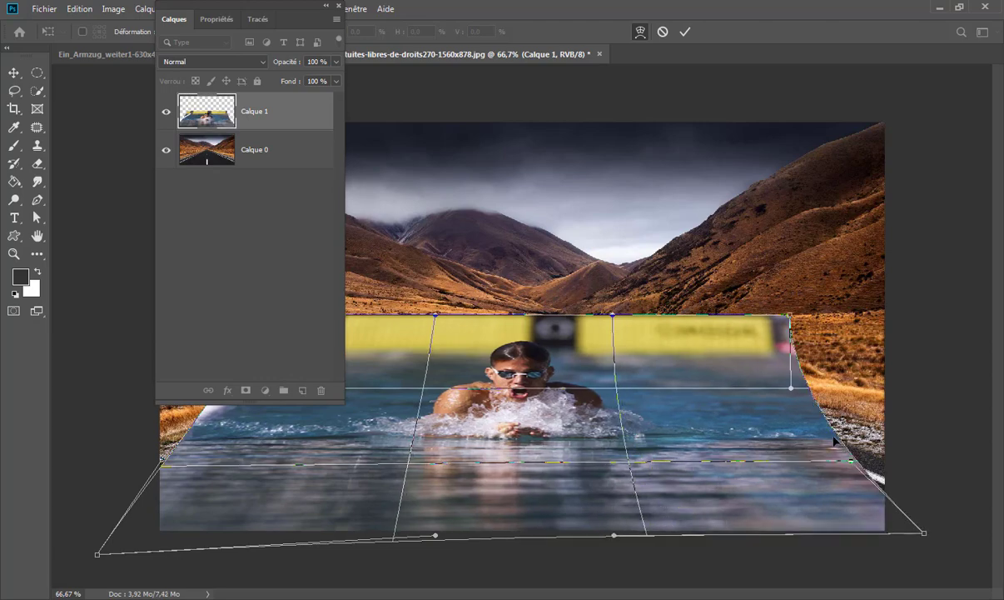
mouse_move(869, 439)
left_mouse_down()
mouse_move(819, 407)
mouse_move(856, 449)
left_mouse_up()
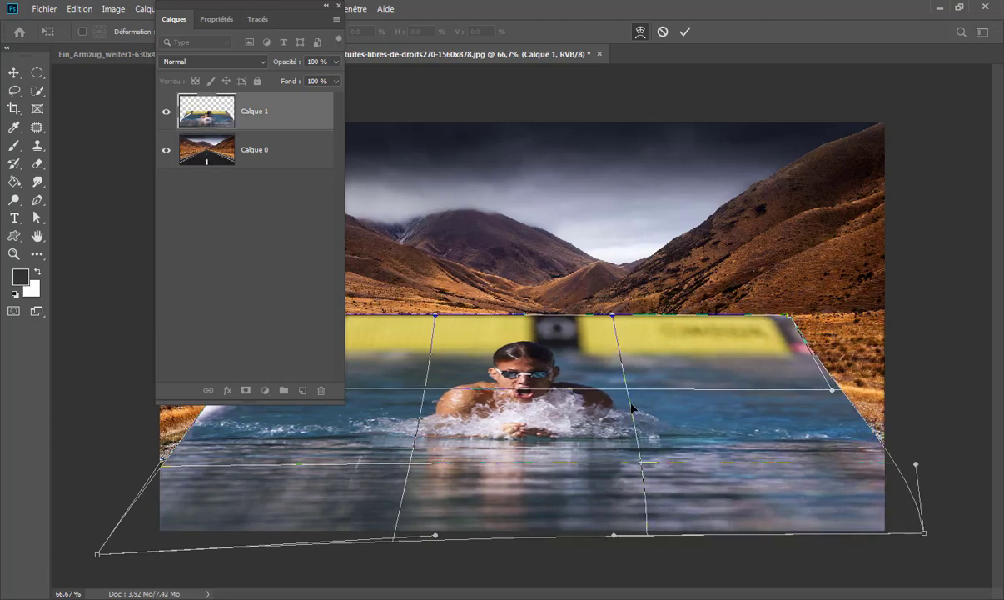
mouse_move(621, 403)
left_mouse_down()
mouse_move(576, 375)
mouse_move(510, 415)
left_mouse_up()
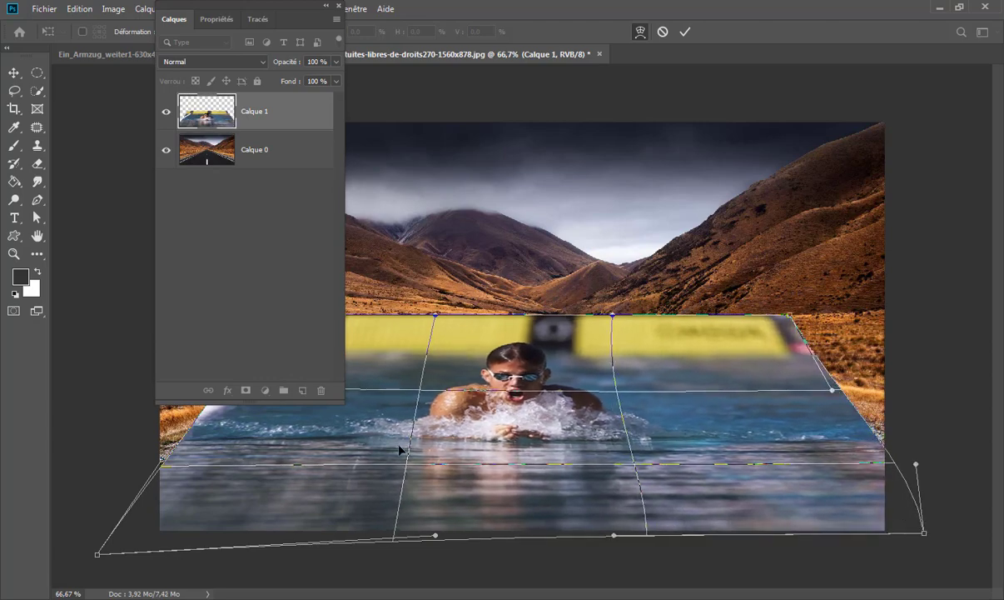
left_click_drag(399, 450, 491, 469)
left_click_drag(642, 465, 634, 469)
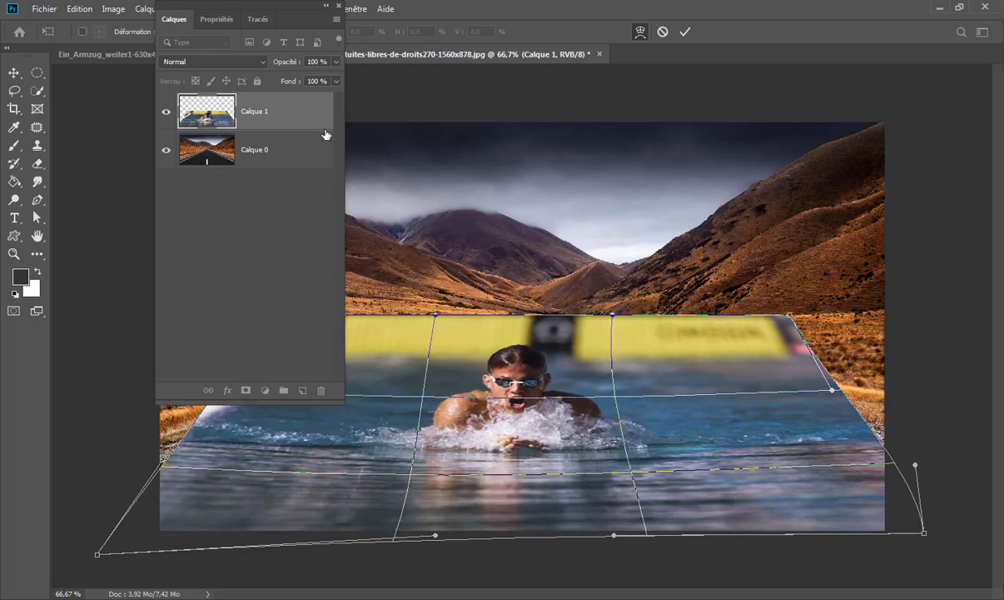
Commit the warp and check the swimmer's alignment by briefly lowering its opacity.
left_click(687, 32)
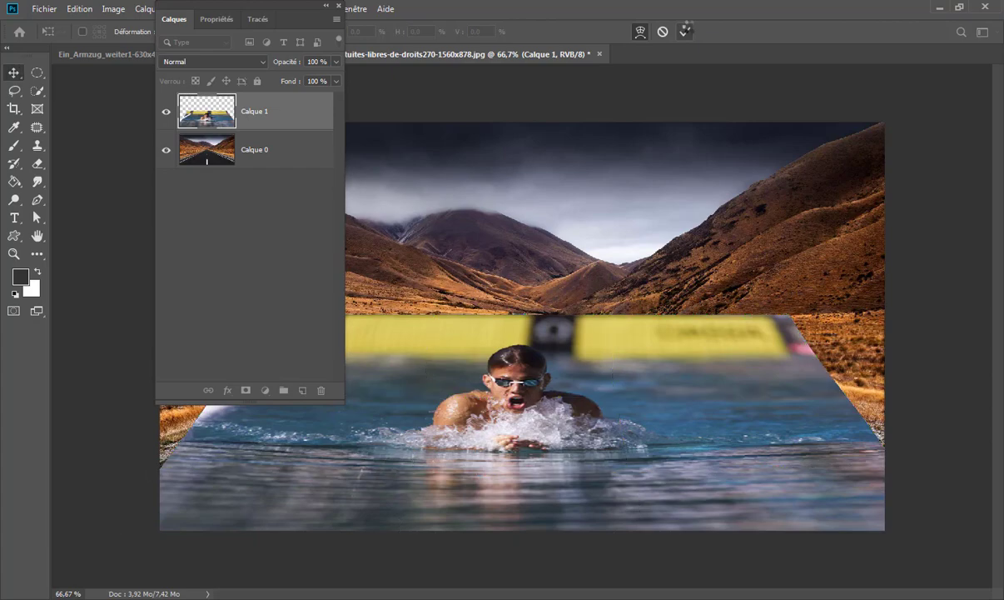
mouse_move(297, 20)
left_mouse_down()
mouse_move(369, 38)
mouse_move(902, 40)
left_mouse_up()
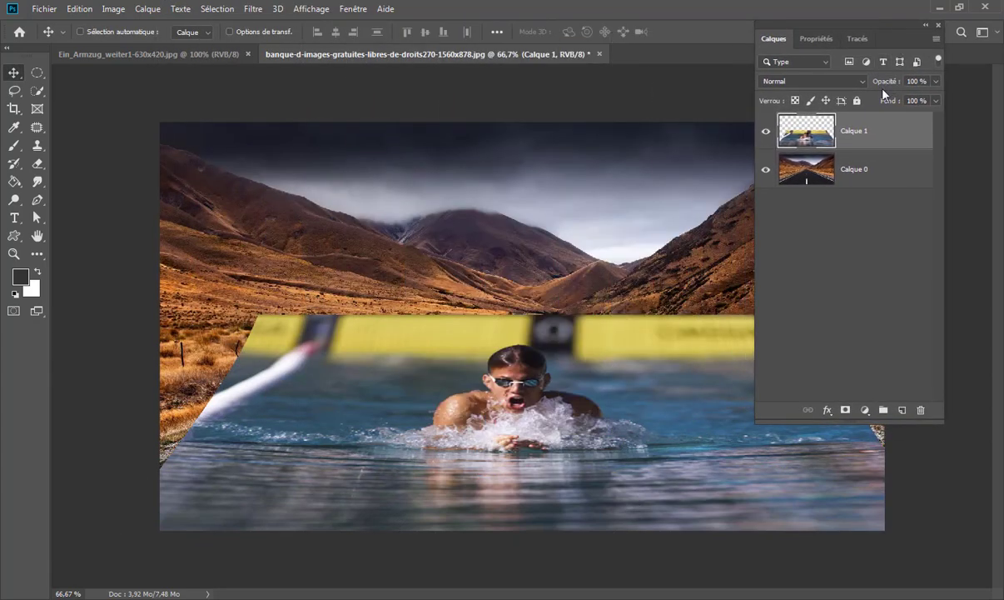
mouse_move(895, 86)
left_mouse_down()
mouse_move(806, 81)
mouse_move(853, 87)
left_mouse_up()
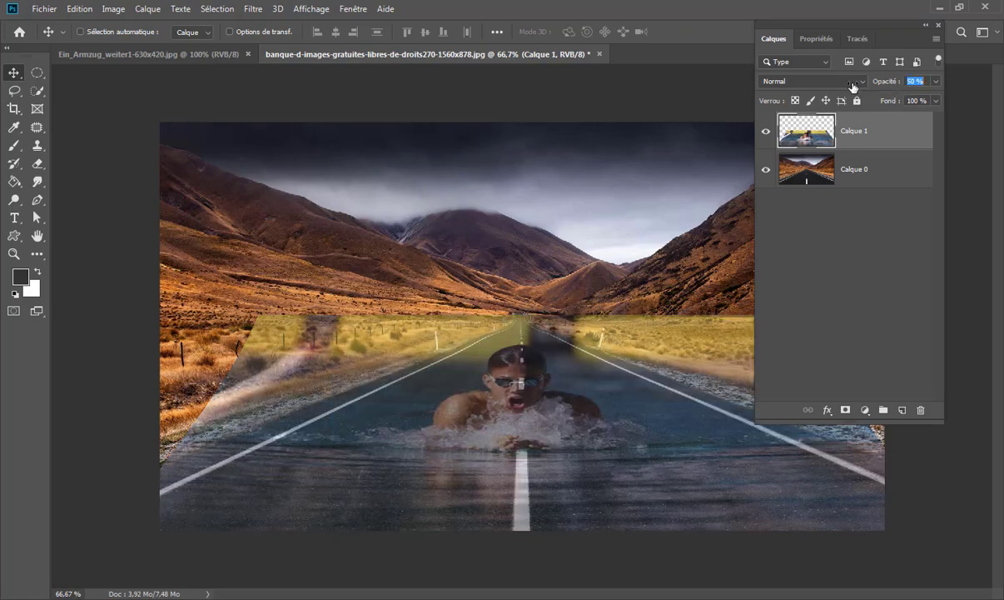
left_click_drag(861, 86, 911, 80)
left_click(911, 81)
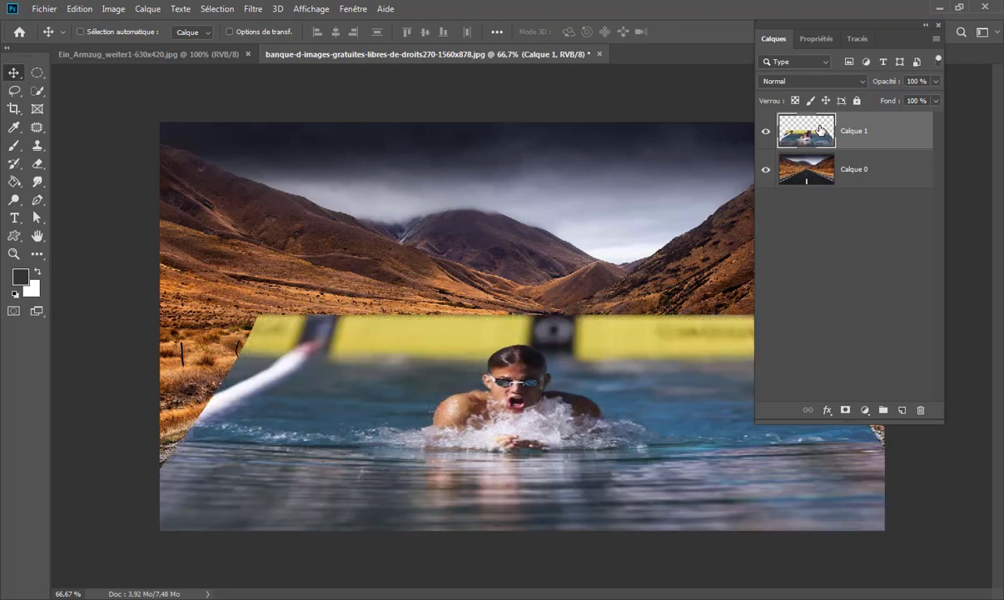
Move Calque 1 below Calque 0 and switch to the Pen Tool.
left_click_drag(820, 129, 827, 185)
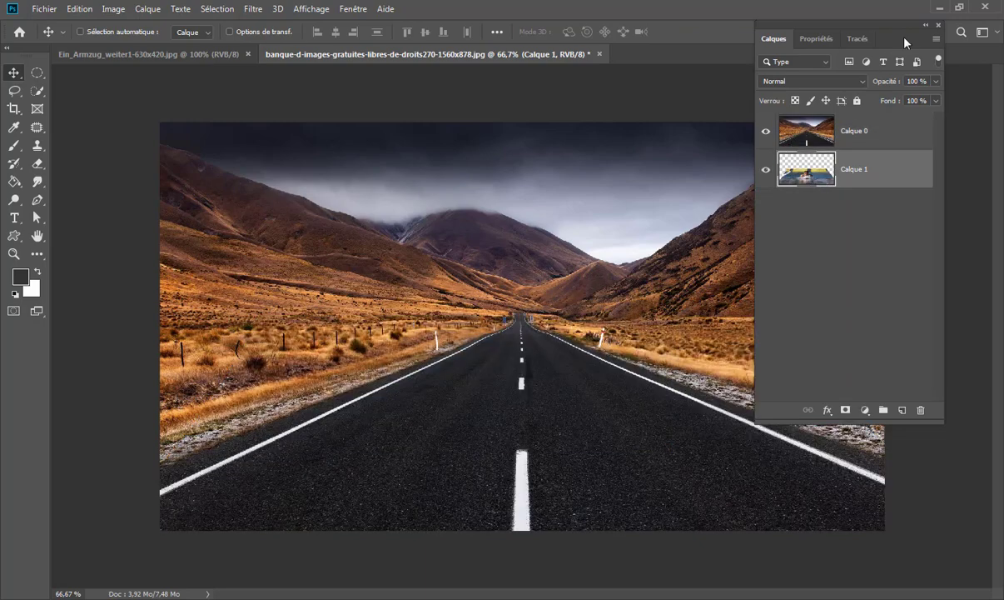
left_click_drag(906, 42, 914, 23)
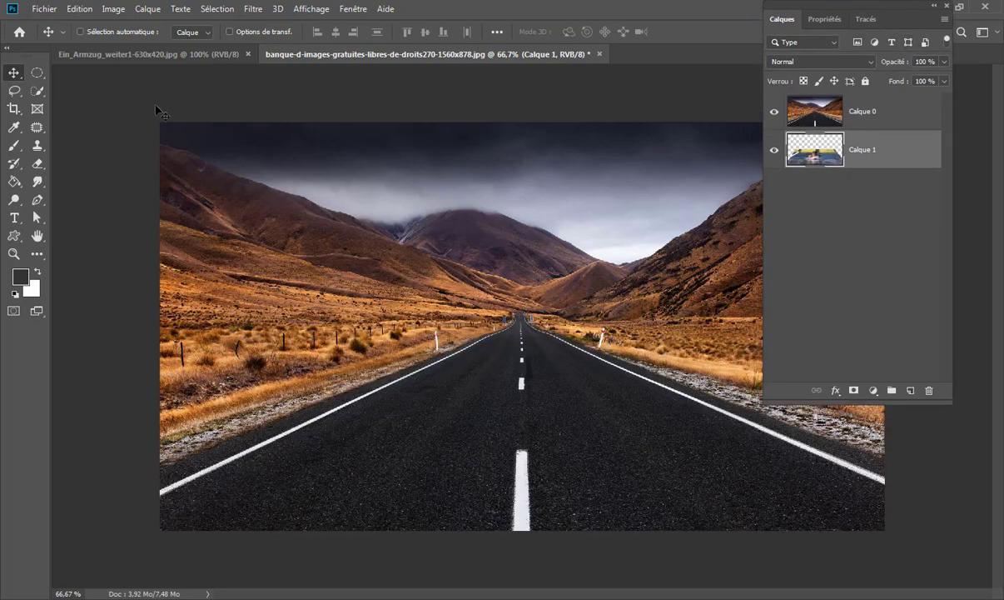
left_click(37, 200)
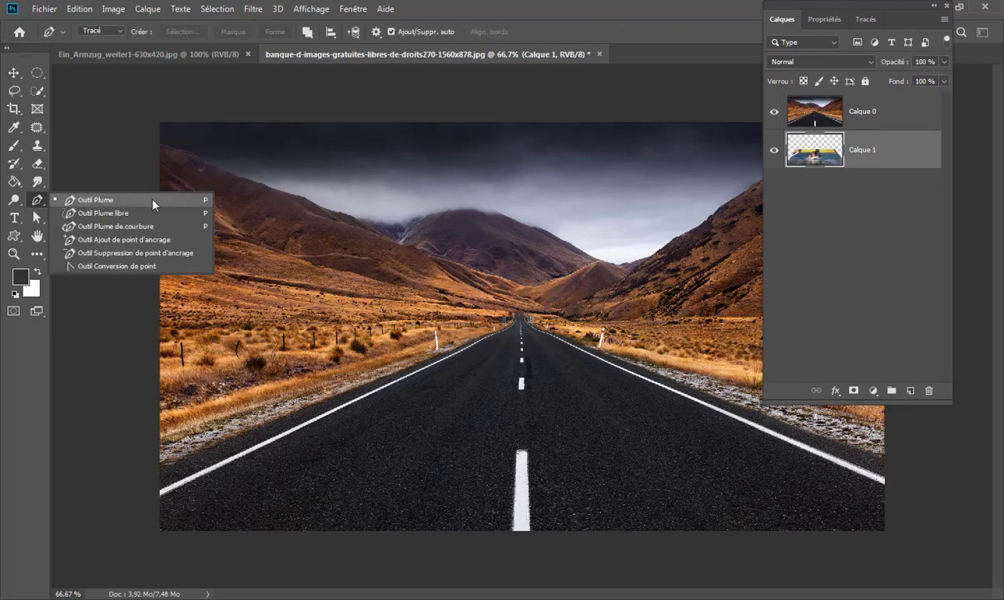
left_click(142, 203)
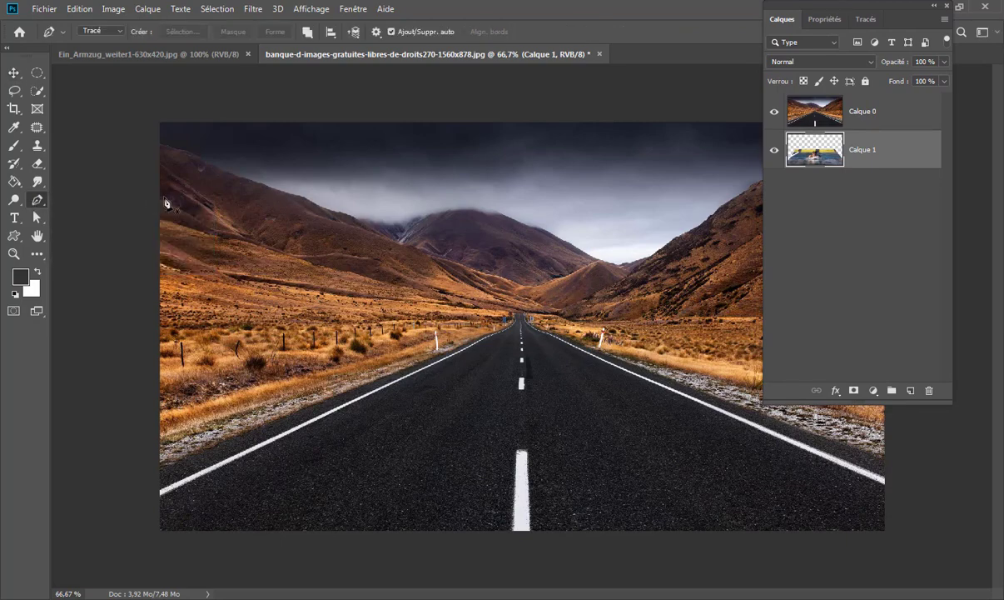
Trace a closed path along both road edges and around below the image's bottom.
left_click(160, 468)
left_click(400, 372)
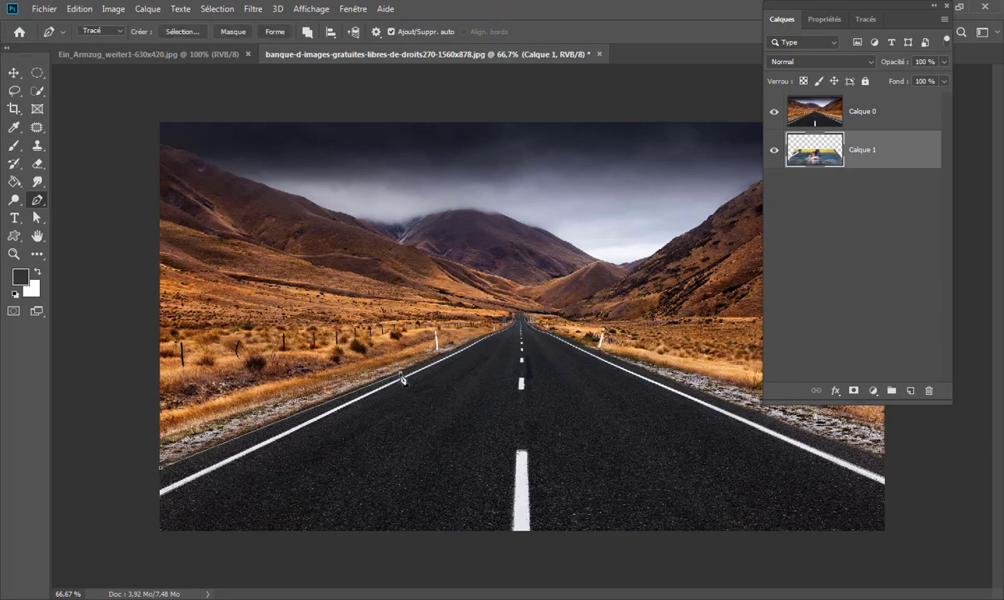
left_click(463, 347)
left_click(487, 333)
left_click(579, 343)
left_click_drag(622, 354, 588, 354)
left_click(578, 343, "alt")
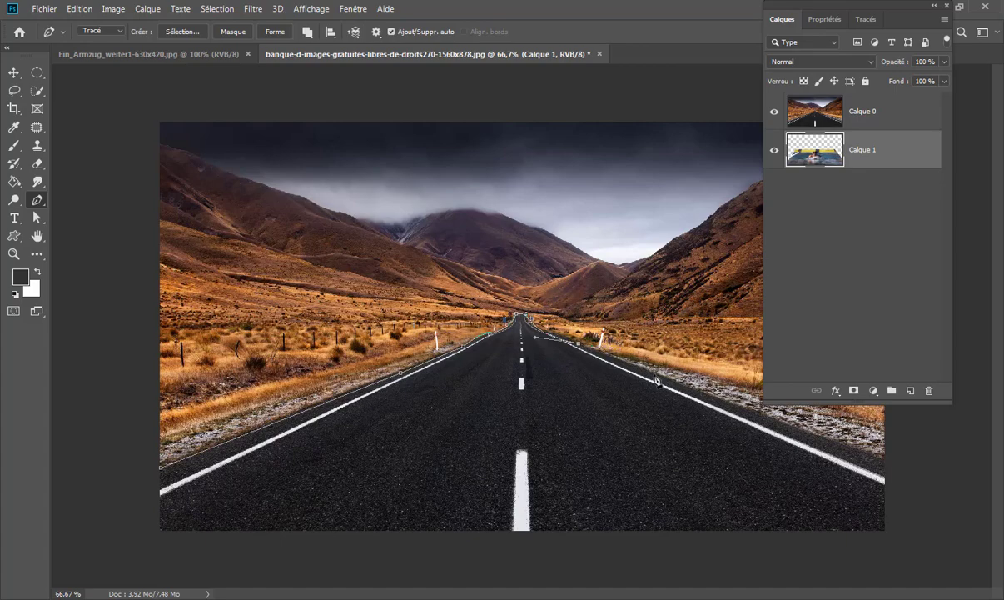
left_click(885, 458)
left_click(907, 493)
left_click(895, 540)
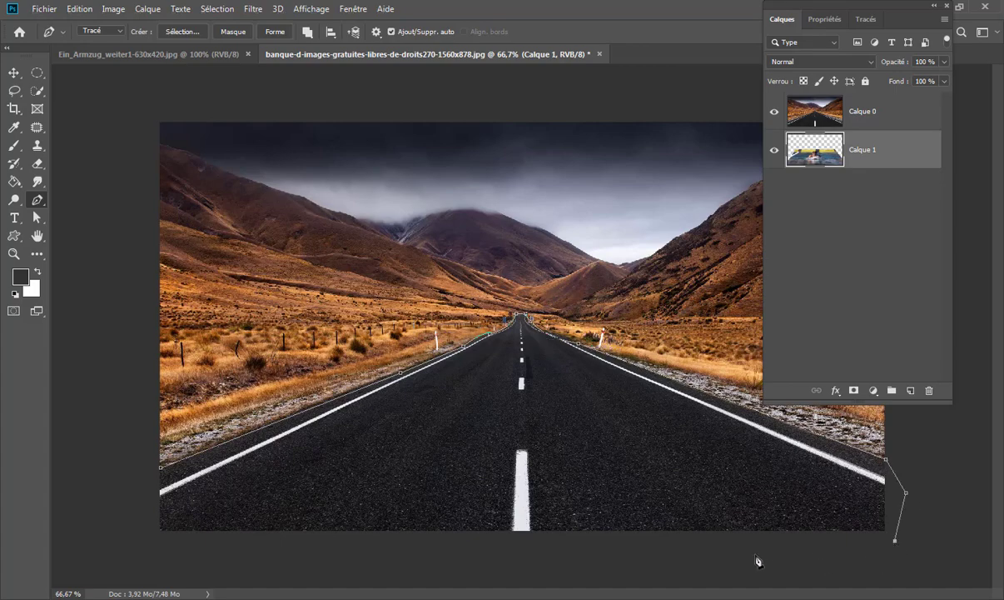
left_click(755, 554)
left_click(137, 549)
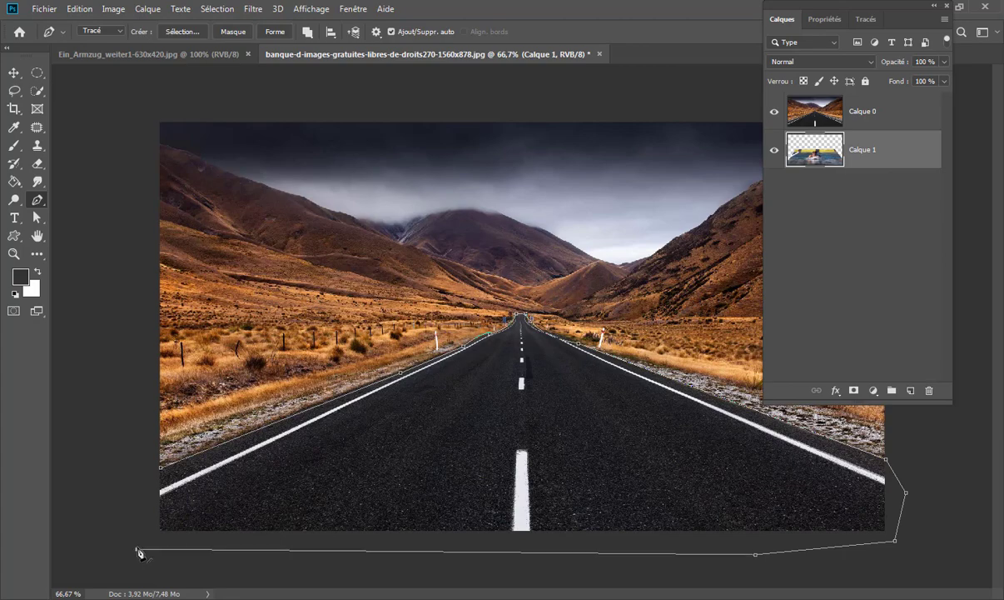
left_click(124, 484)
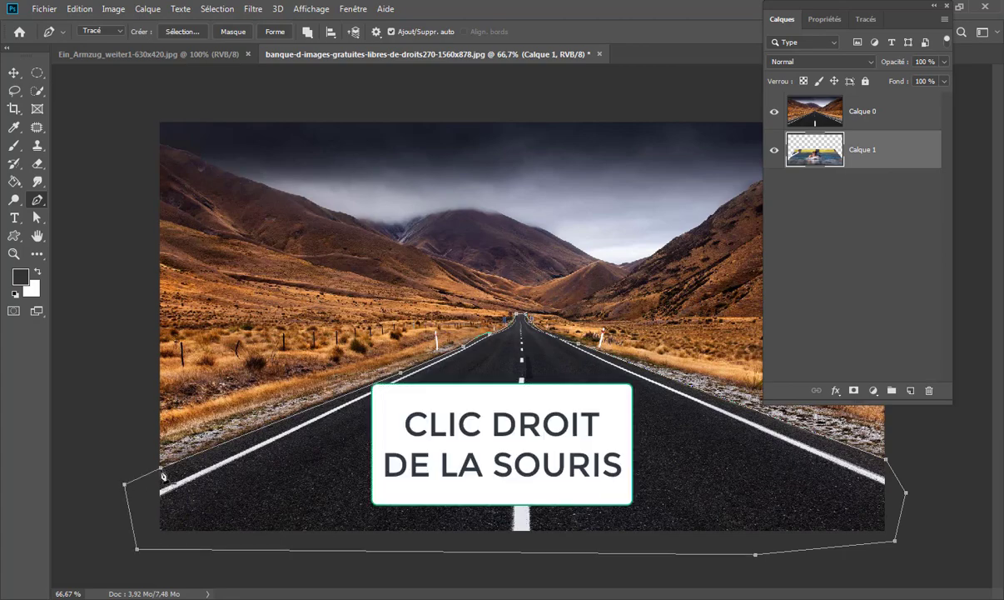
Convert the path into a selection with a 1-pixel feather.
right_click(163, 476)
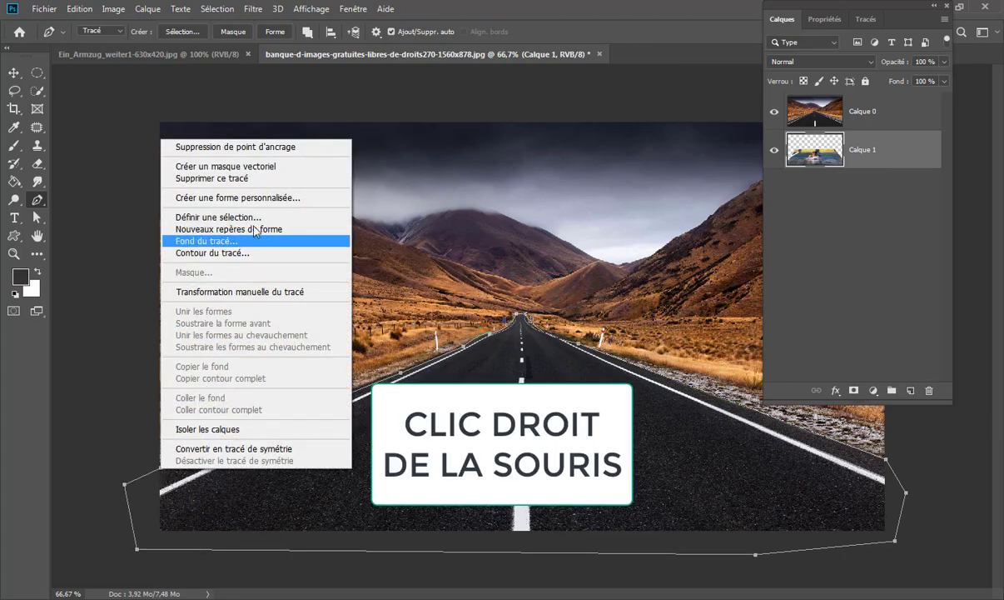
left_click(306, 218)
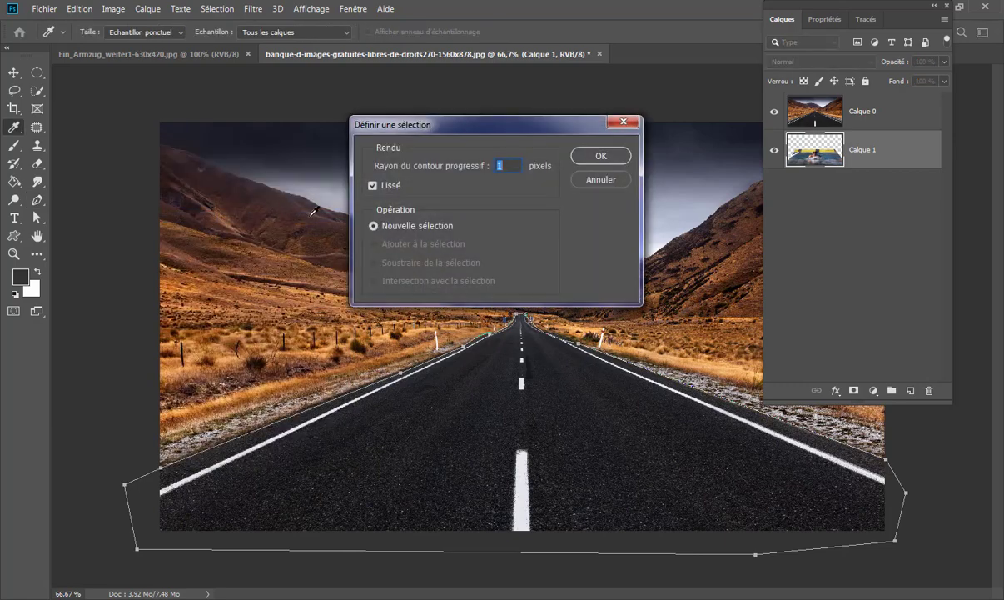
left_click(600, 157)
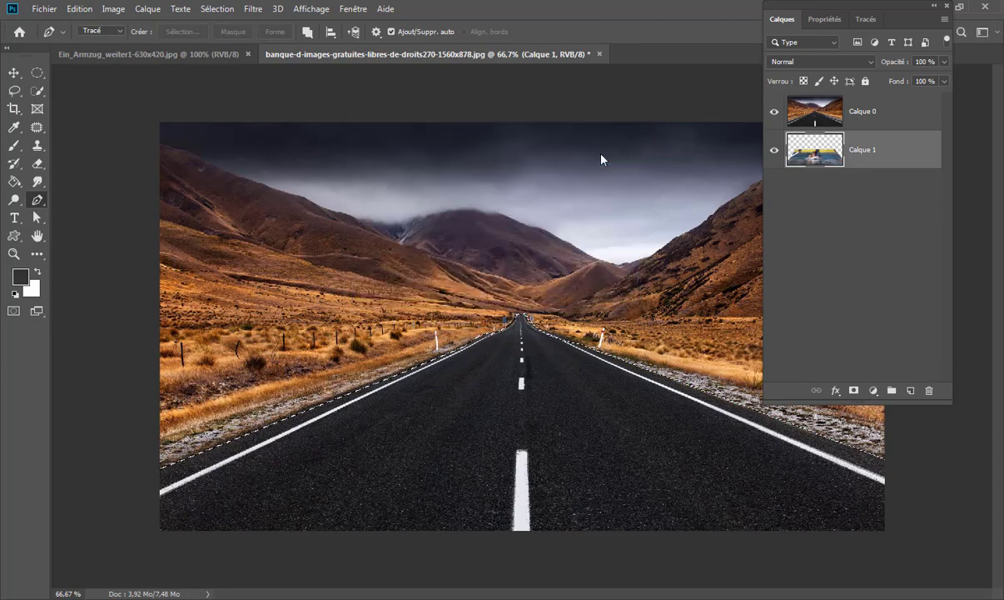
Add a layer mask to Calque 0 from the selection, invert it, and set white as foreground.
left_click(808, 115)
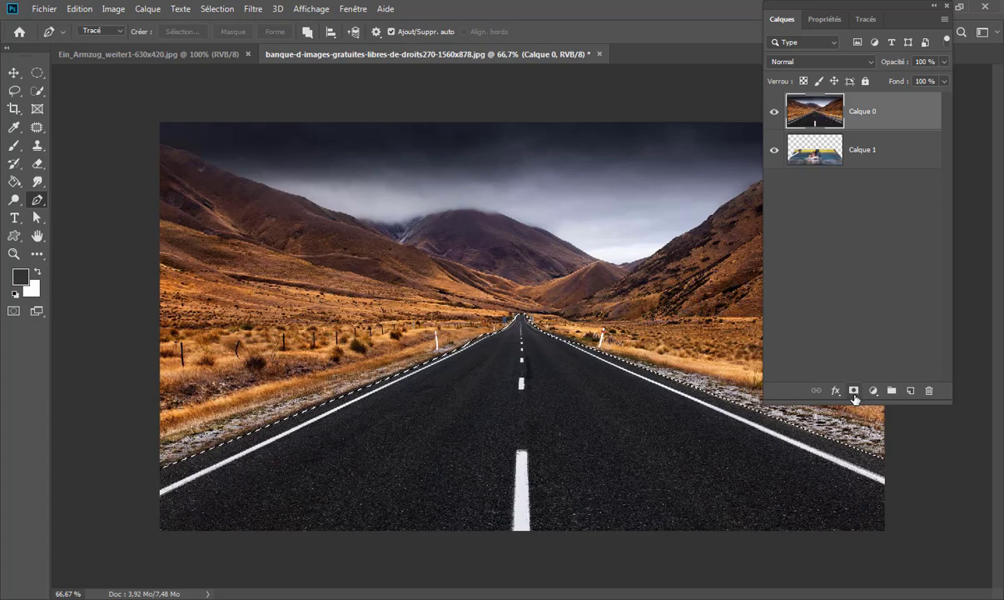
left_click(854, 391)
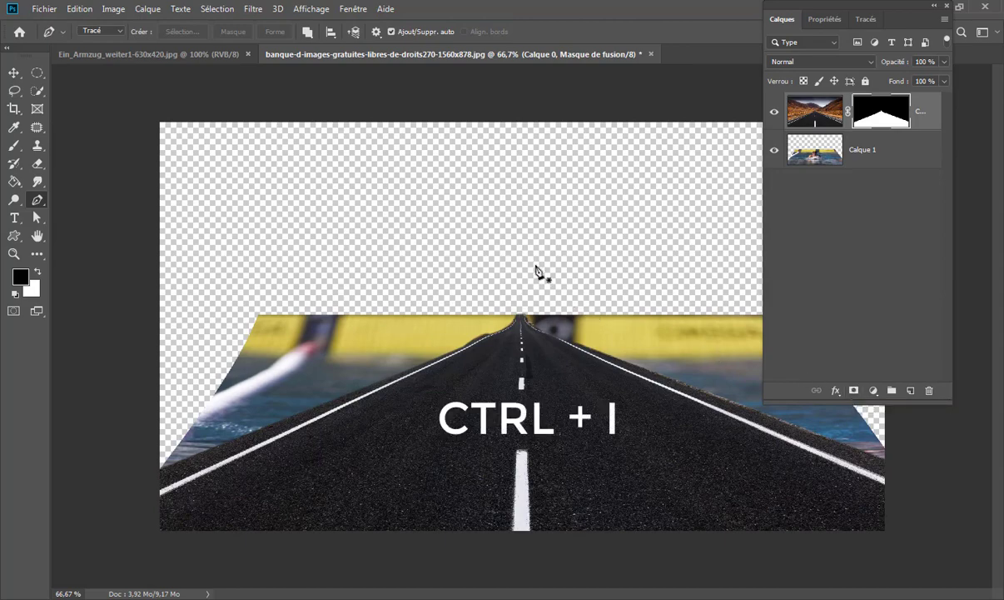
key("ctrl+i")
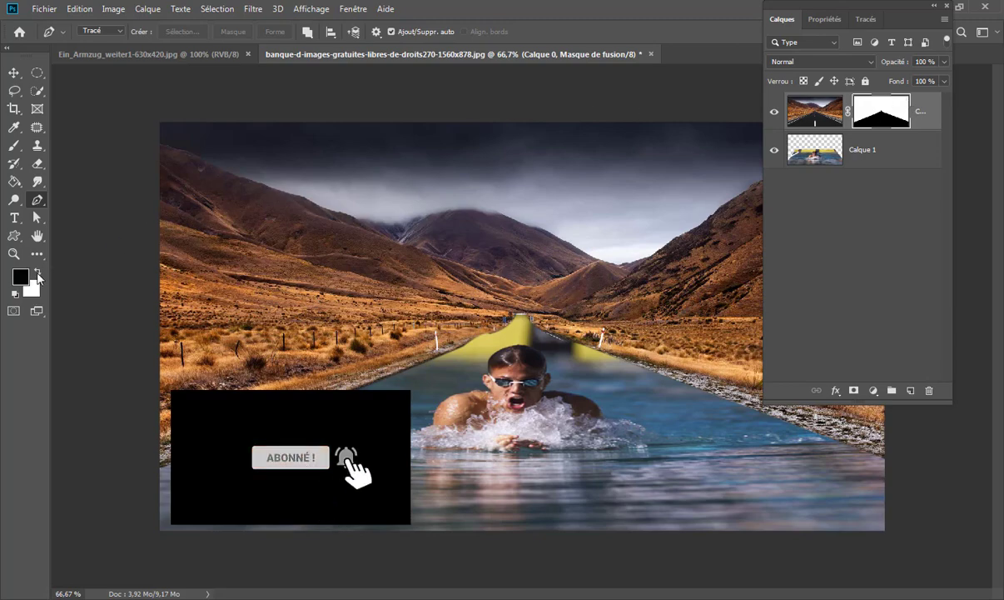
left_click(38, 273)
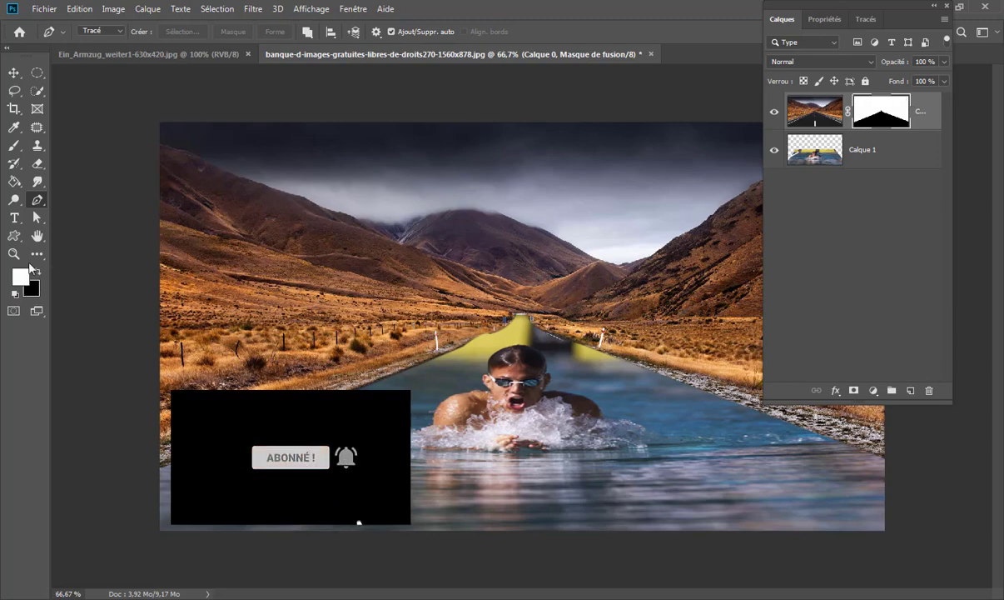
Paint Calque 0's mask with a soft round brush at 38% opacity, 37% flow to blend the water edges.
left_click(13, 145)
right_click(13, 148)
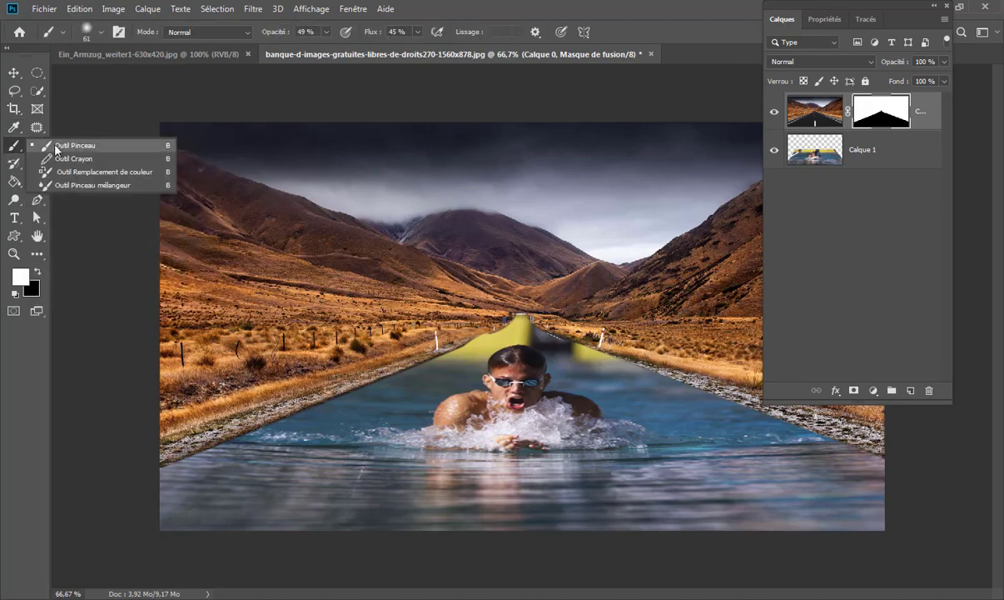
left_click(134, 147)
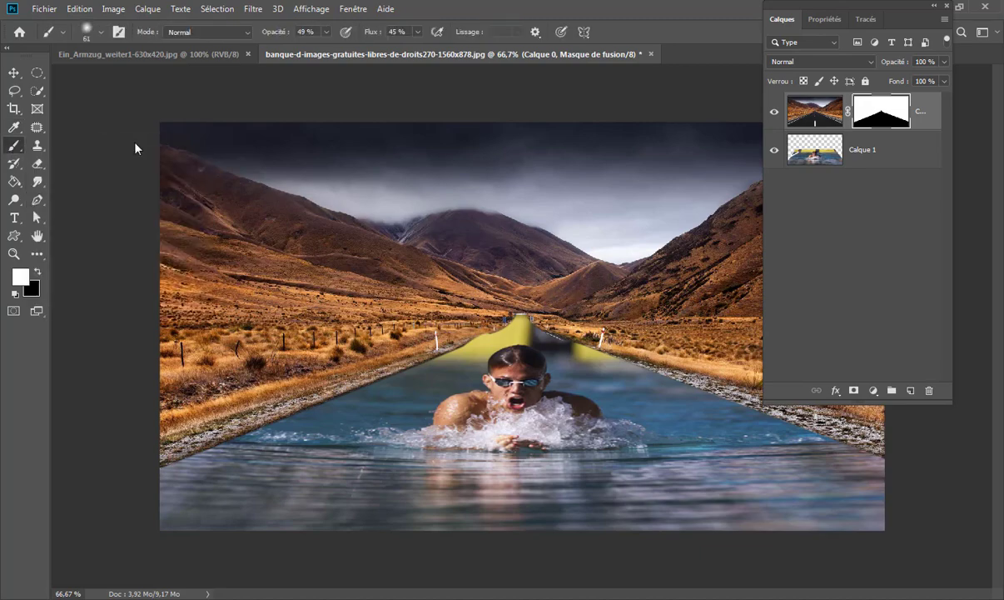
left_click(86, 27)
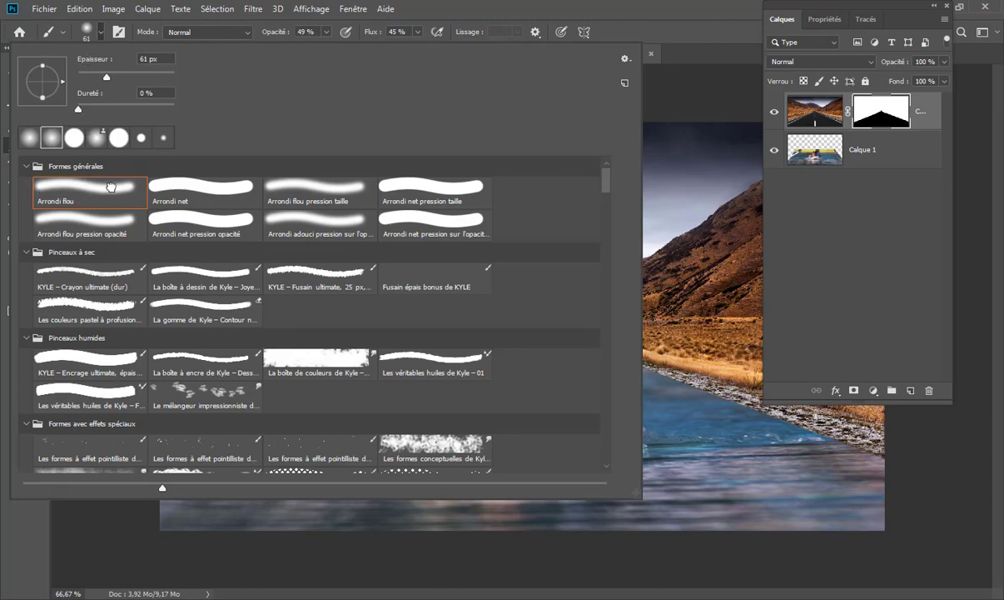
left_click(507, 15)
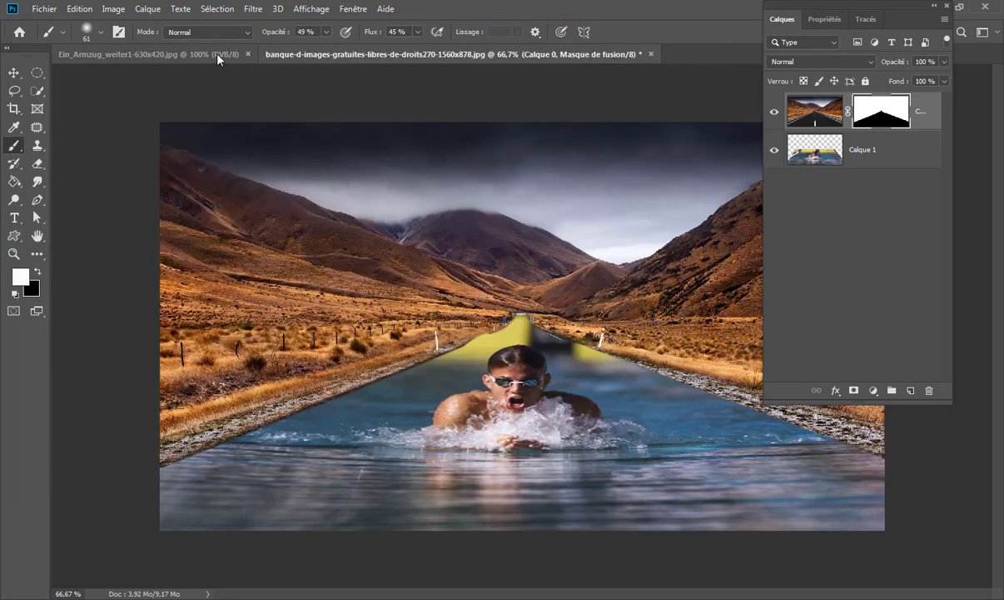
left_click_drag(275, 34, 268, 35)
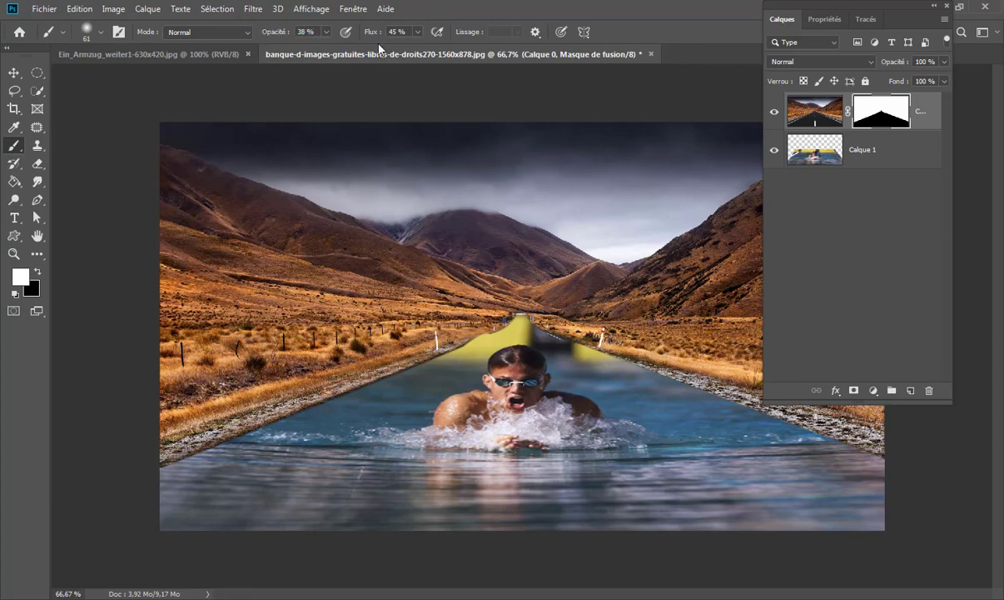
left_click_drag(371, 35, 366, 34)
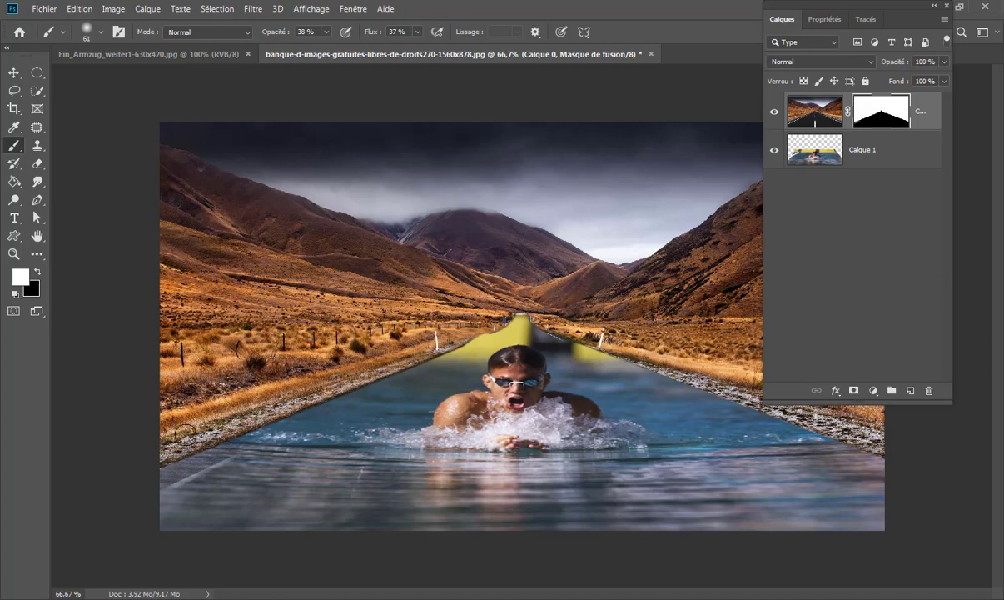
mouse_move(195, 464)
left_mouse_down()
mouse_move(504, 317)
mouse_move(561, 327)
mouse_move(537, 310)
mouse_move(816, 444)
left_mouse_up()
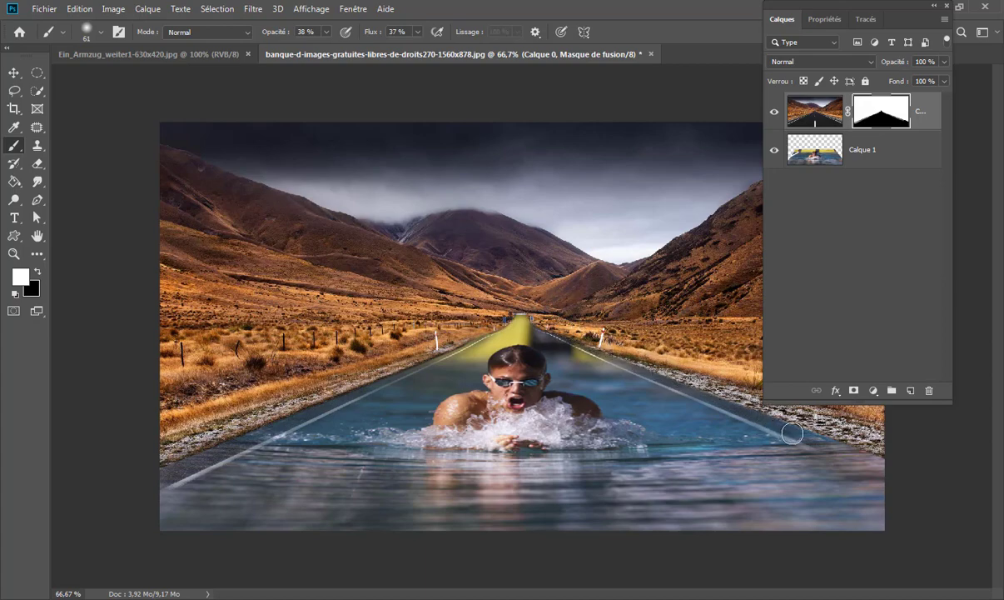
left_click_drag(854, 467, 826, 439)
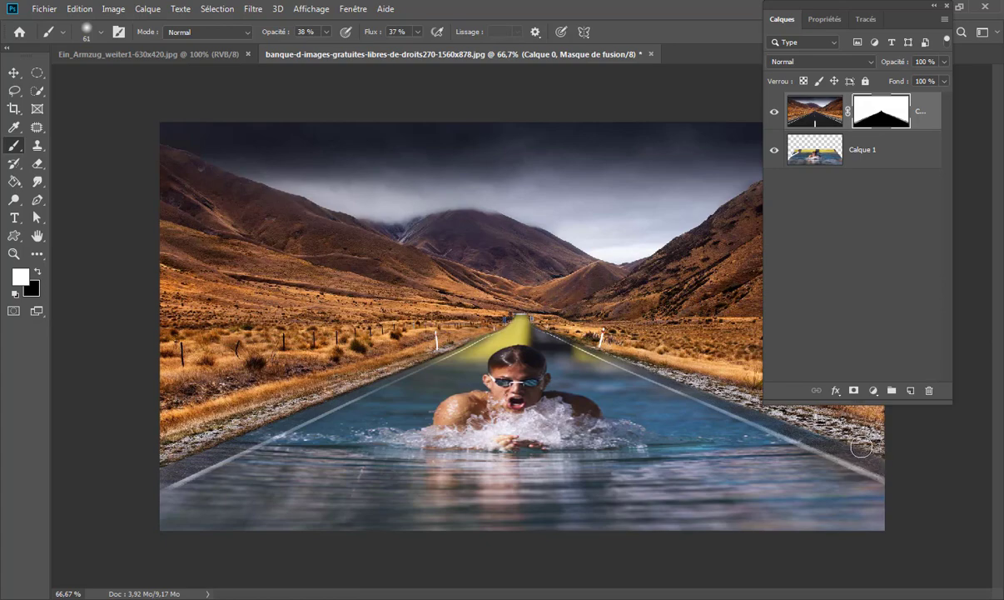
Select Calque 1 and sample a dark road tone as the foreground colour.
left_click(823, 155)
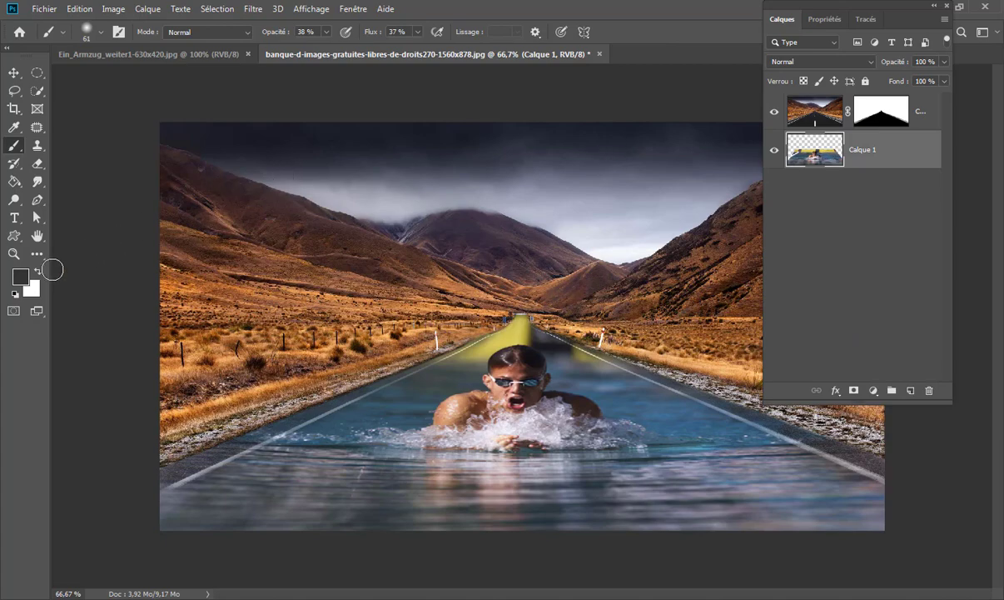
left_click(20, 281)
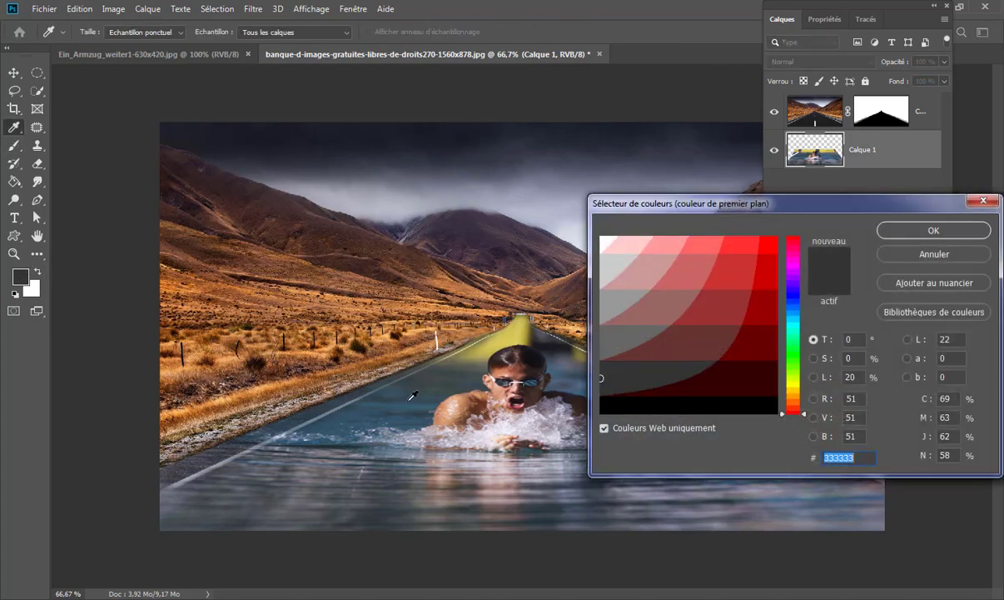
left_click(431, 385)
left_click_drag(435, 379, 427, 389)
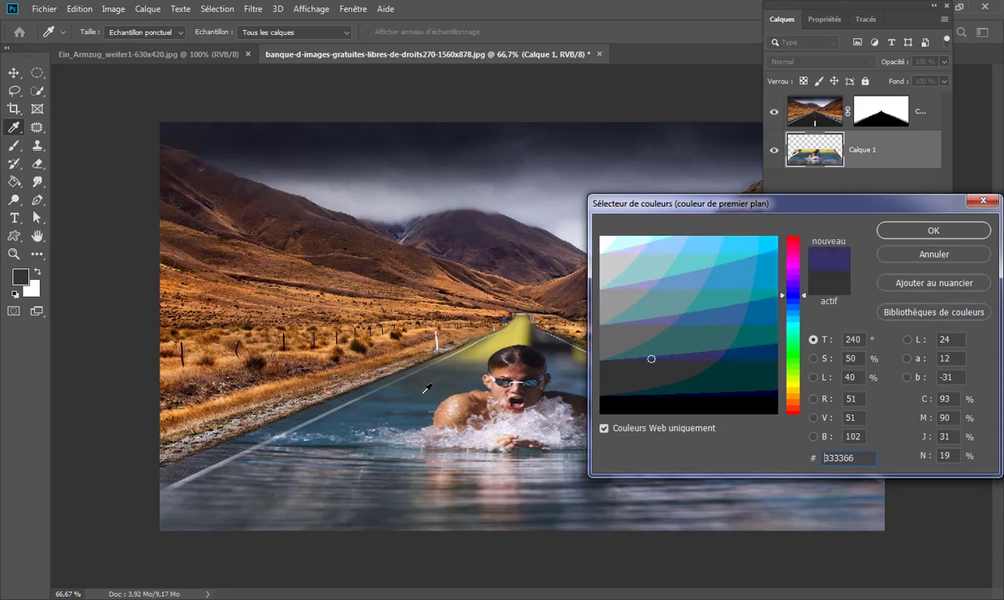
left_click_drag(428, 388, 420, 389)
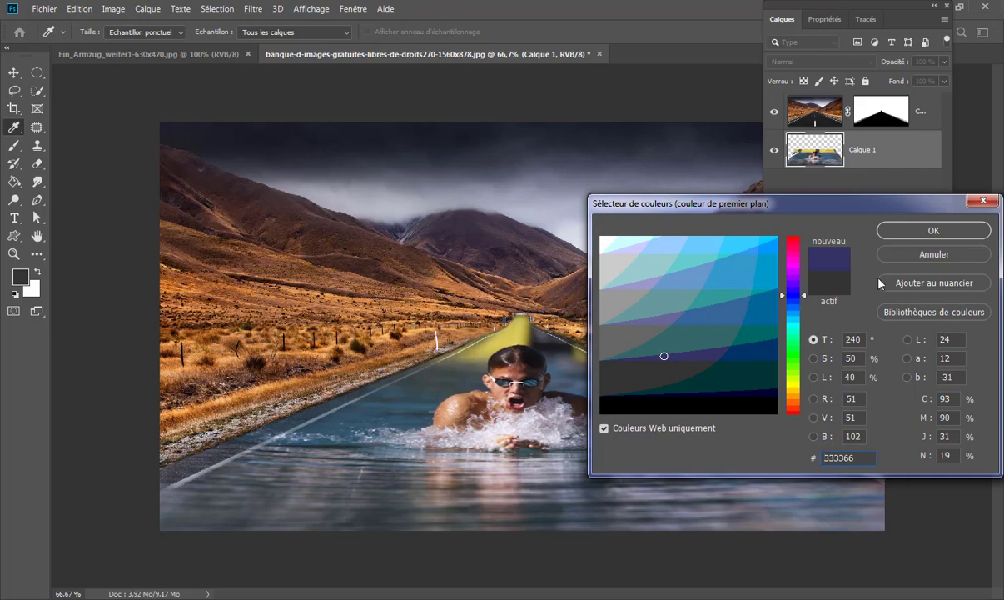
left_click(904, 229)
left_click(14, 149)
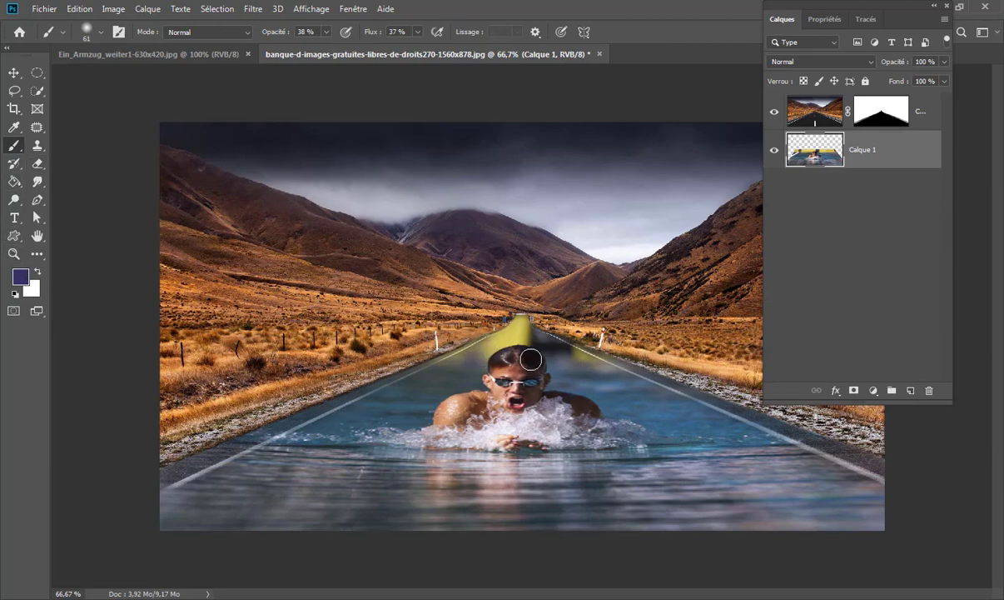
Pick a neutral mid grey and brush it over the yellow strip behind the swimmer.
left_click(21, 279)
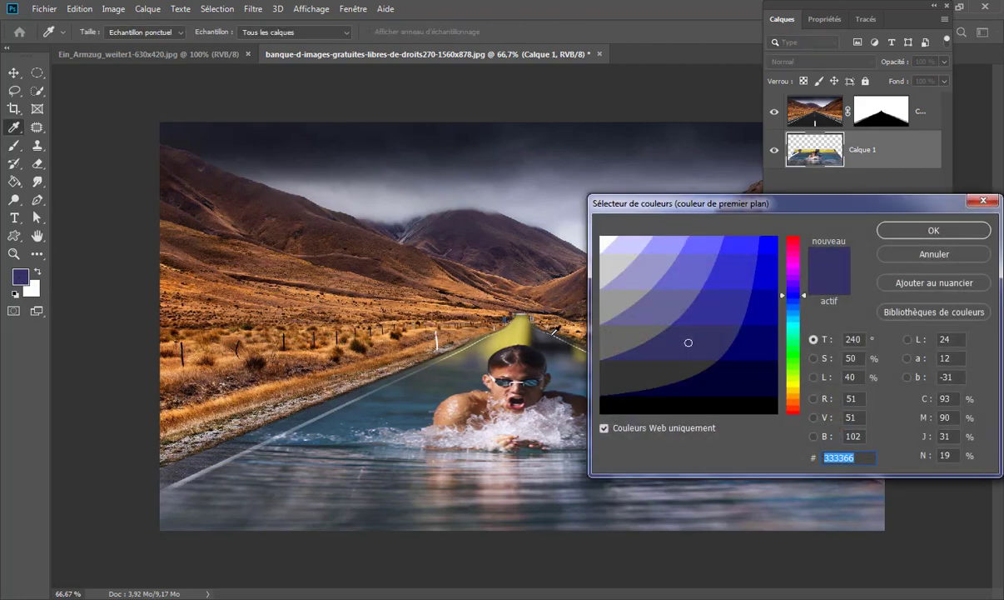
left_click(563, 350)
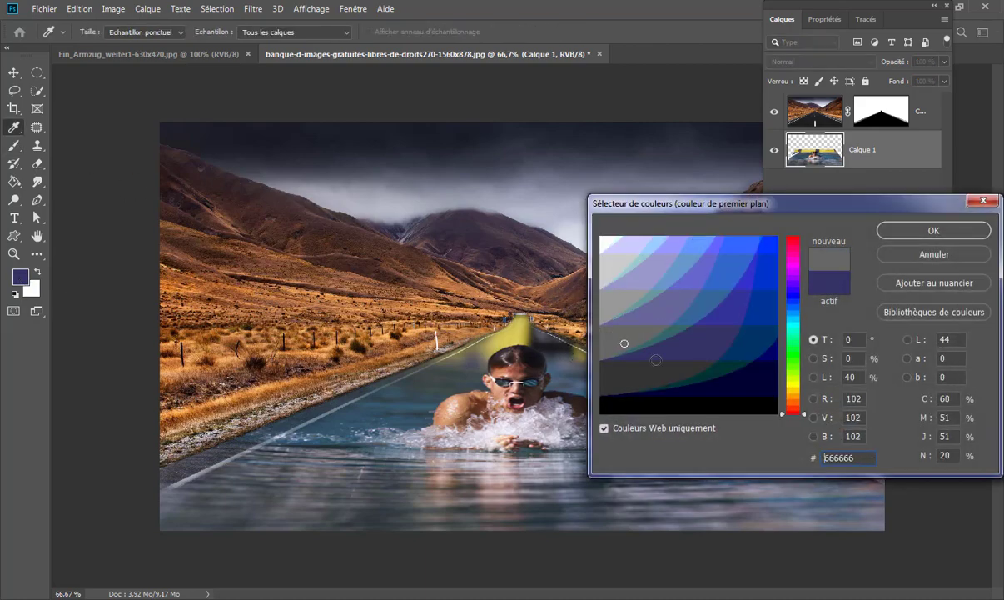
left_click(902, 231)
key("b")
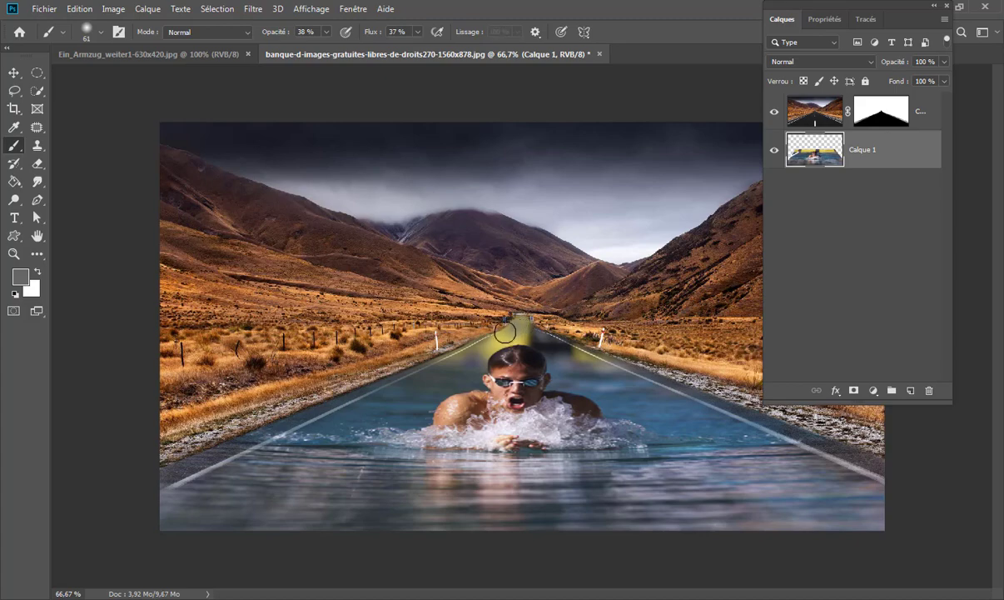
left_click_drag(498, 337, 493, 312)
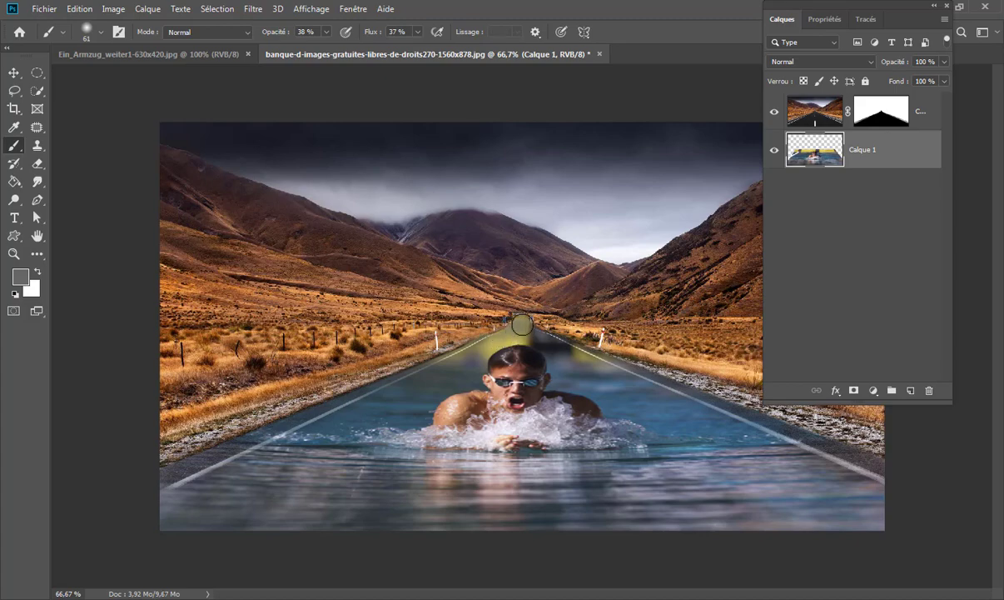
Tint the distant strip with teal sampled from the road, then pick a dark road grey.
left_click(25, 280)
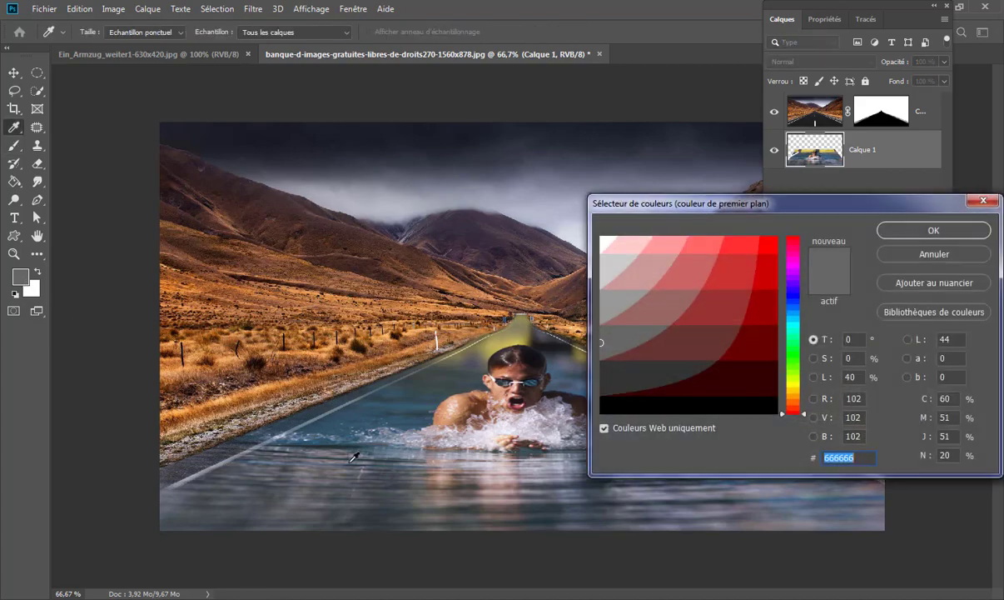
left_click_drag(376, 413, 393, 400)
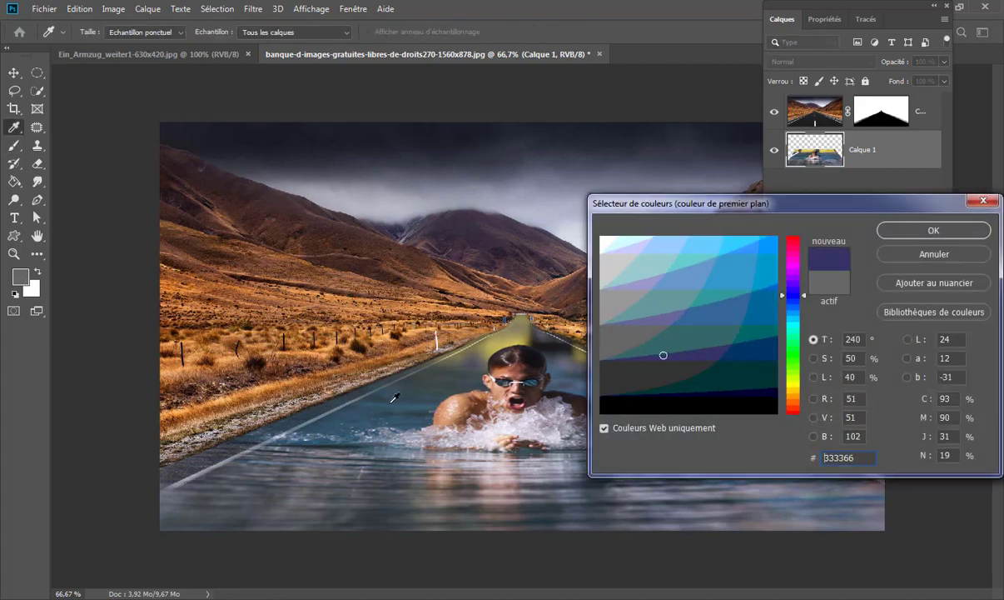
left_click(909, 232)
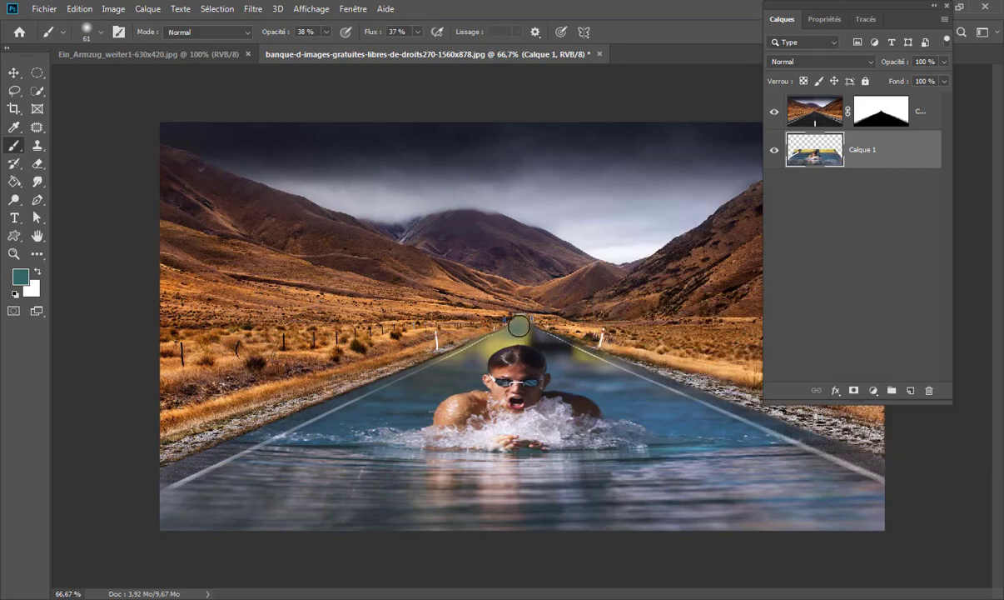
left_click_drag(519, 324, 496, 338)
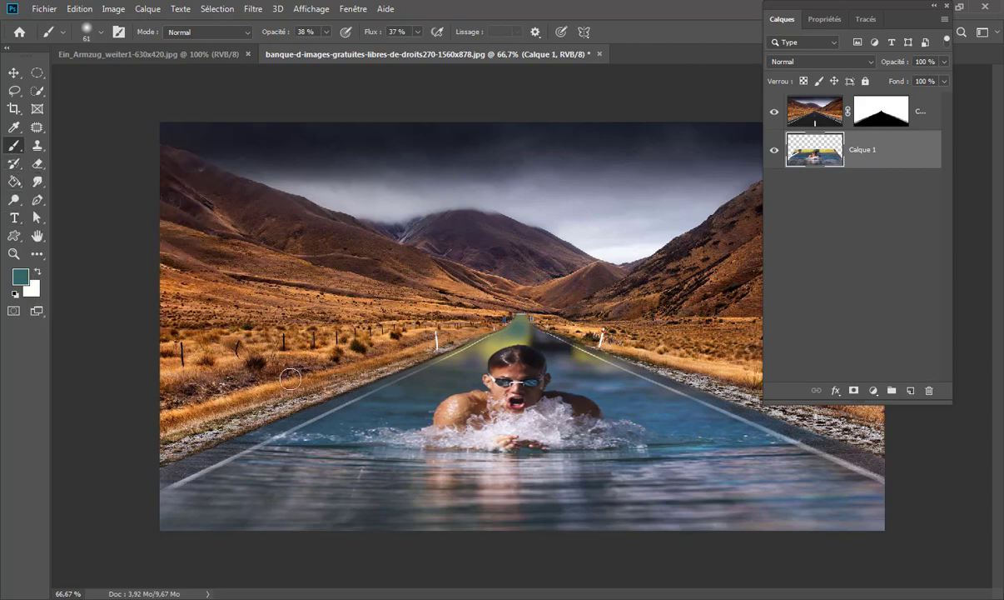
left_click(28, 281)
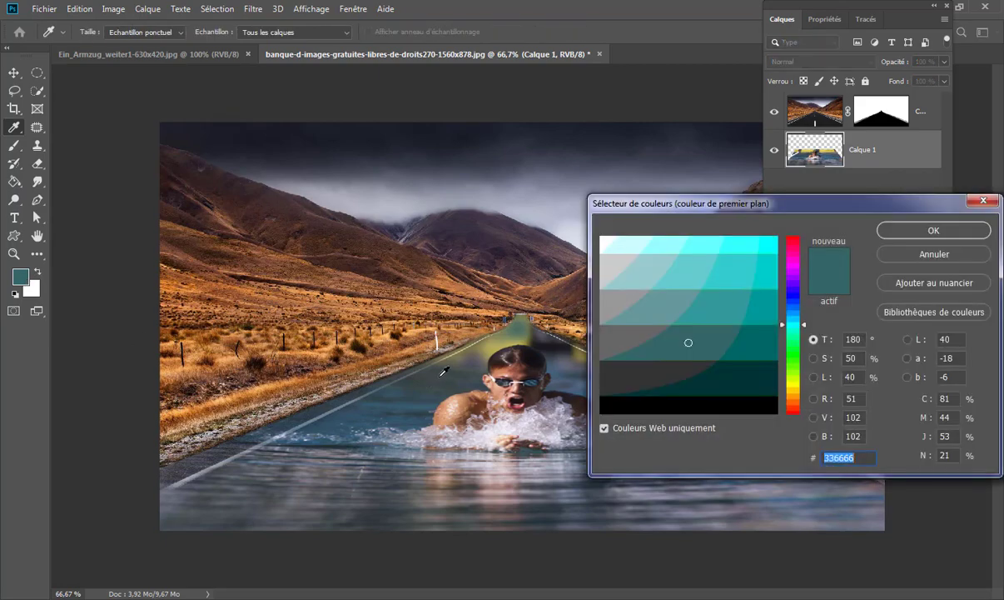
left_click(442, 374)
left_click(934, 230)
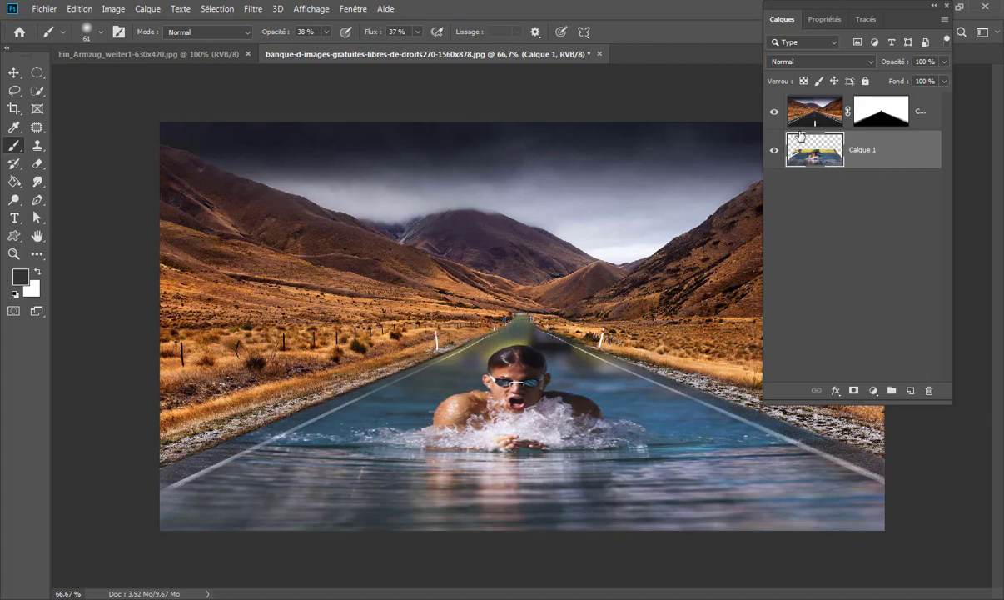
Add a Vibrance adjustment layer with Vibrance +59 and Saturation −19, then redock the Layers panel.
left_click(874, 389)
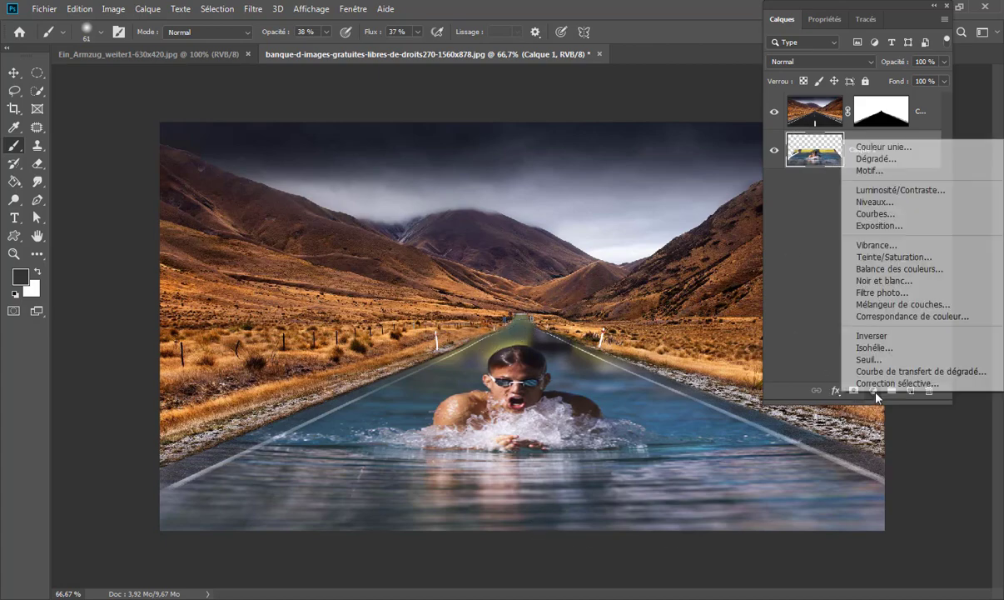
left_click(912, 247)
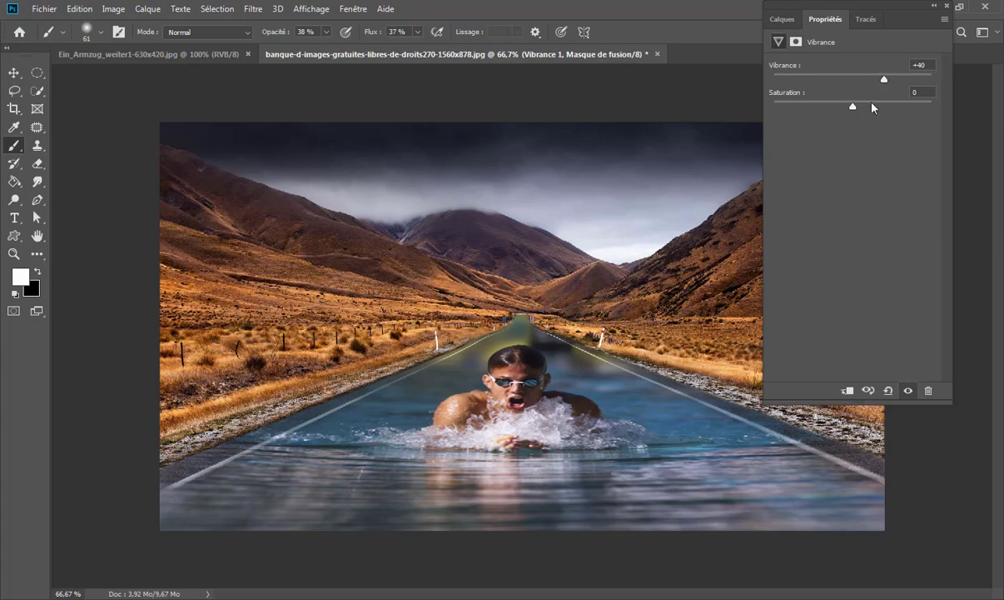
mouse_move(853, 109)
left_mouse_down()
mouse_move(837, 111)
mouse_move(902, 112)
mouse_move(827, 124)
mouse_move(826, 111)
left_mouse_up()
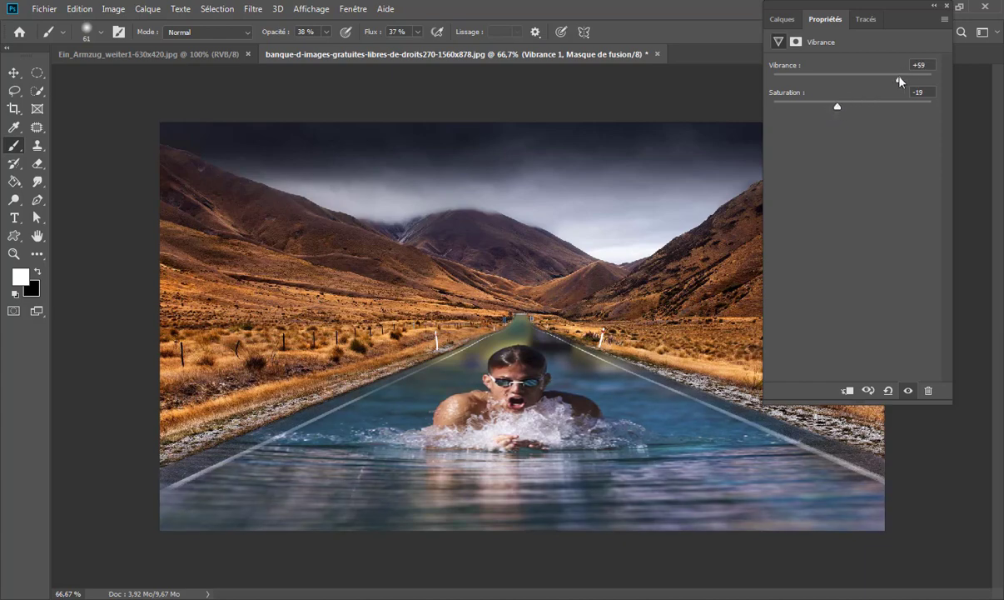
left_click(936, 6)
left_click(777, 46)
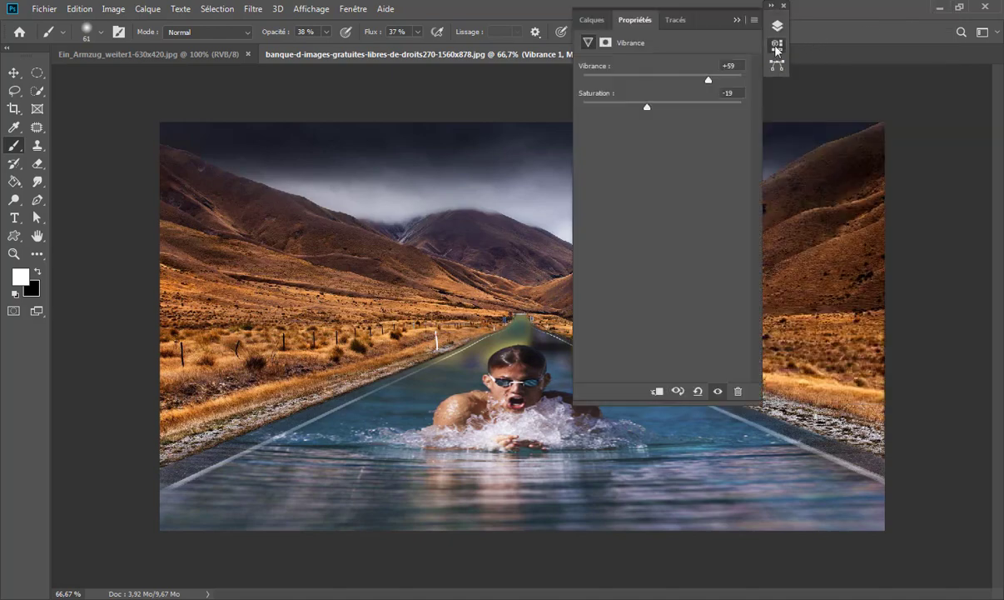
left_click(609, 22)
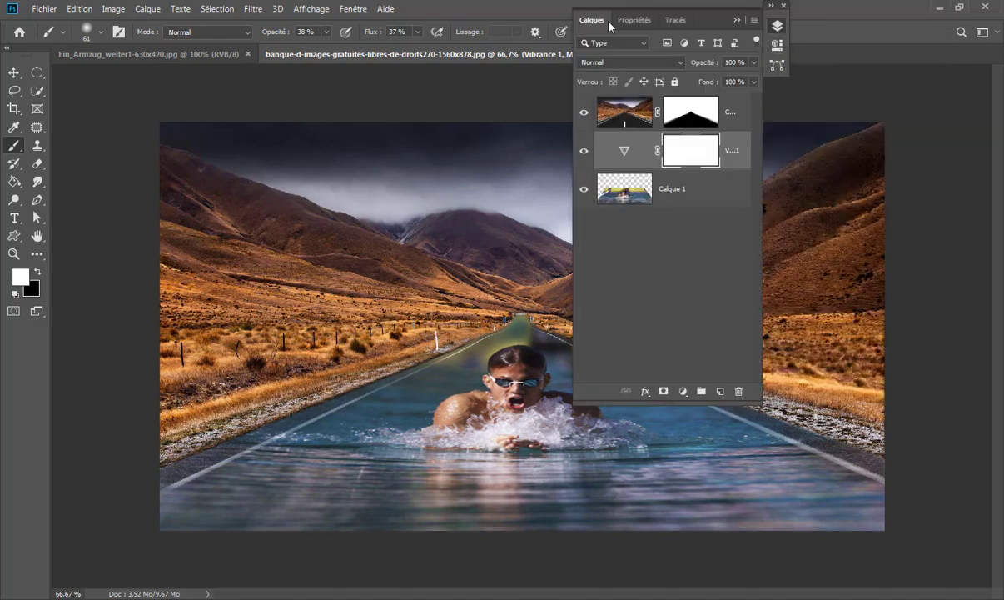
left_click_drag(730, 27, 908, 38)
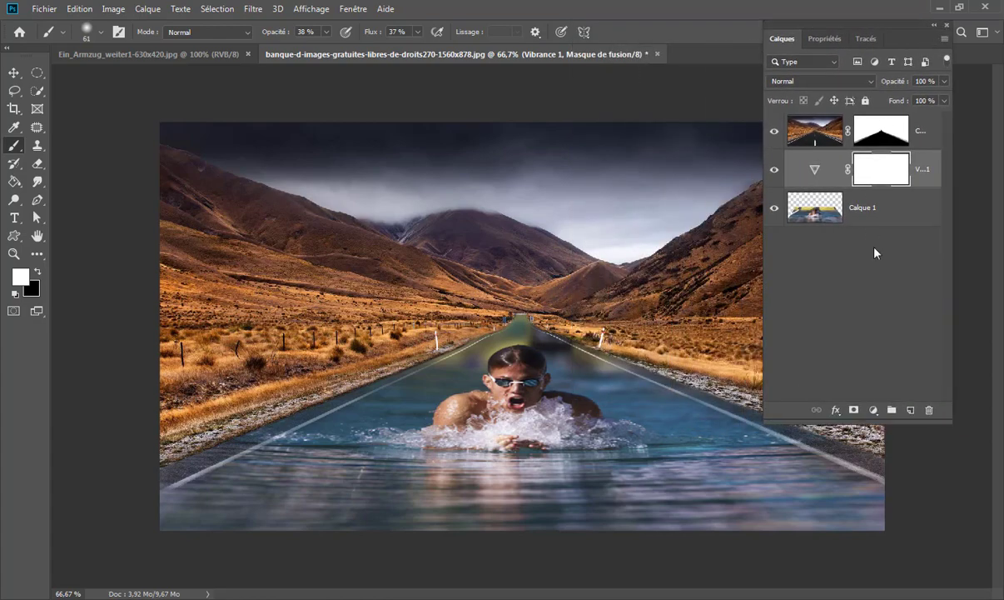
Add a Channel Mixer adjustment layer and set Blue to +3 on the Red output.
left_click(872, 411)
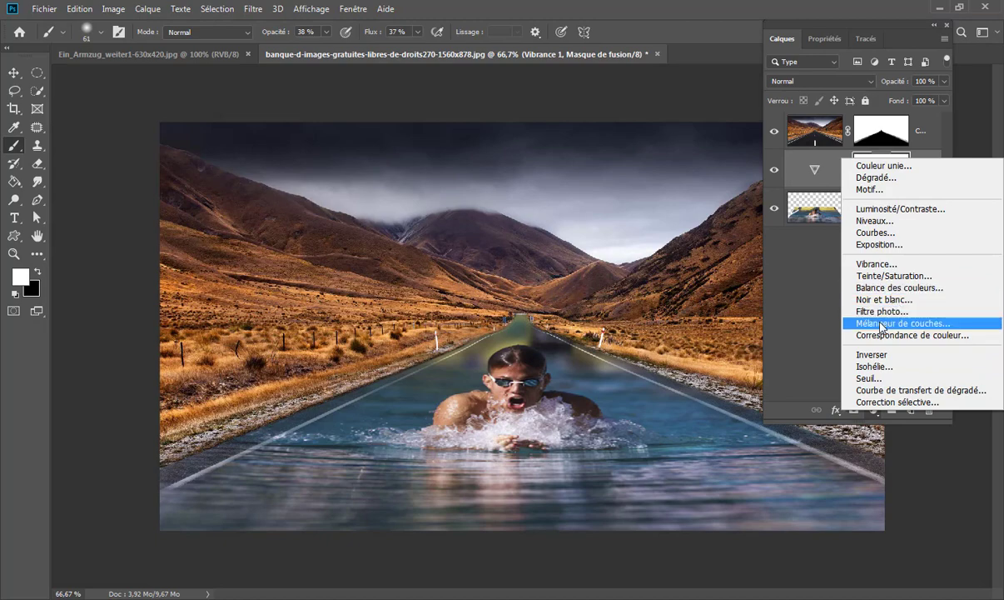
left_click(884, 324)
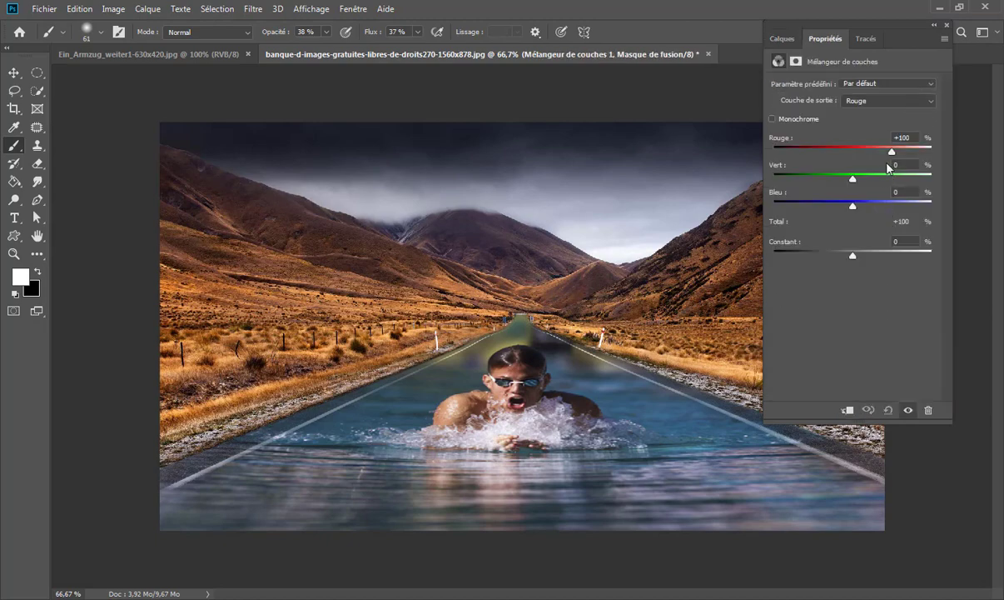
mouse_move(886, 205)
left_mouse_down()
mouse_move(843, 209)
mouse_move(857, 209)
left_mouse_up()
left_click_drag(856, 207, 860, 208)
Switch the Channel Mixer output to Blue and lower the Blue channel to +89%.
left_click(896, 101)
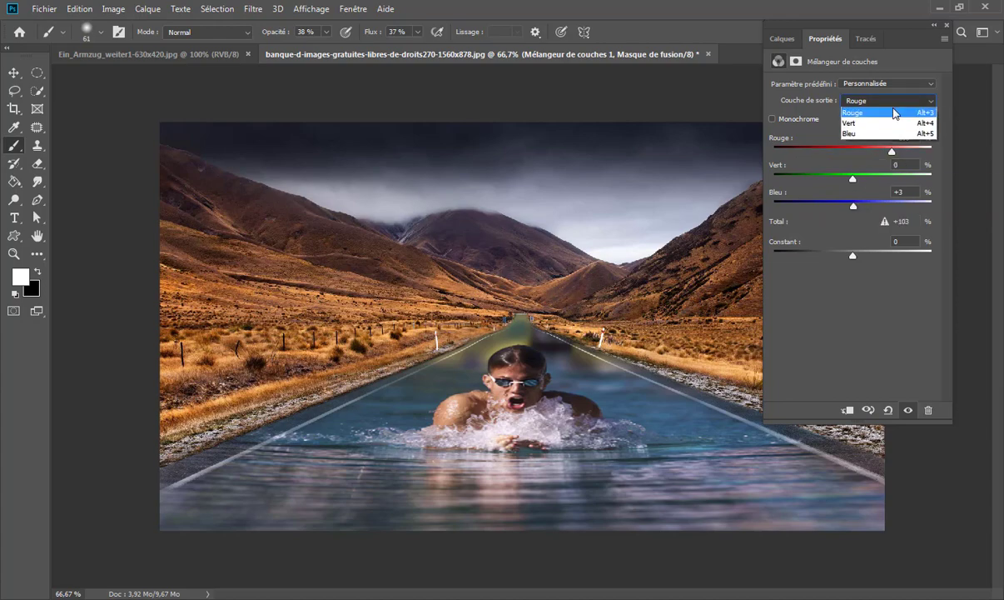
left_click(876, 133)
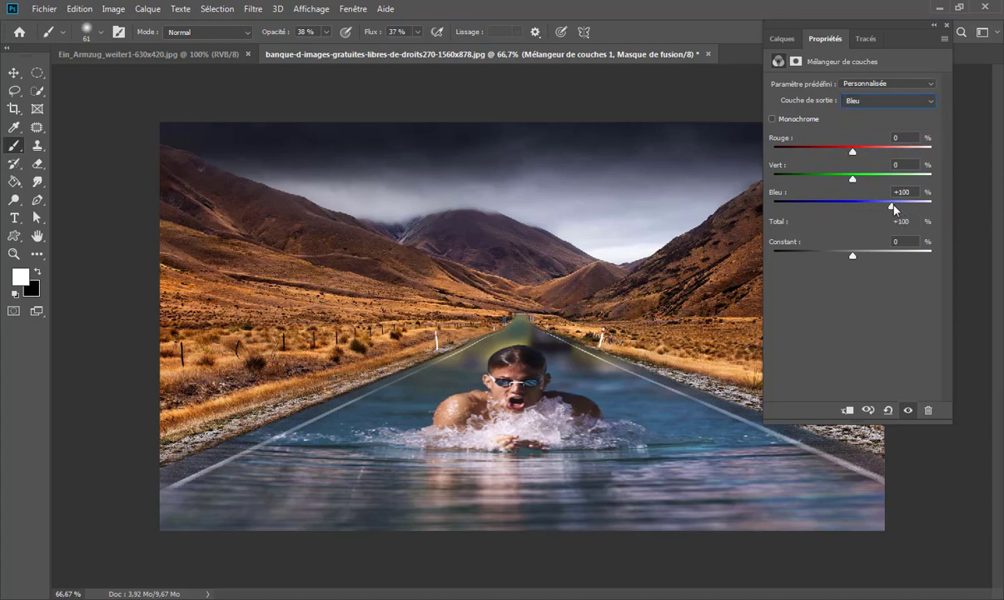
left_click_drag(890, 209, 885, 210)
left_click(780, 44)
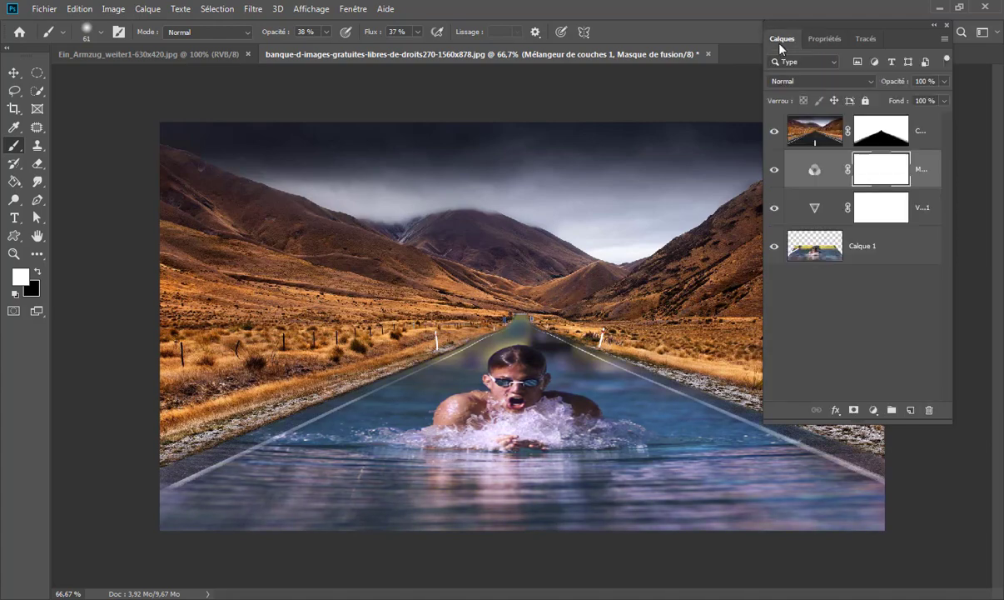
Add a new empty layer Calque 2 on top and fill it with solid black using the Paint Bucket.
left_click(813, 138)
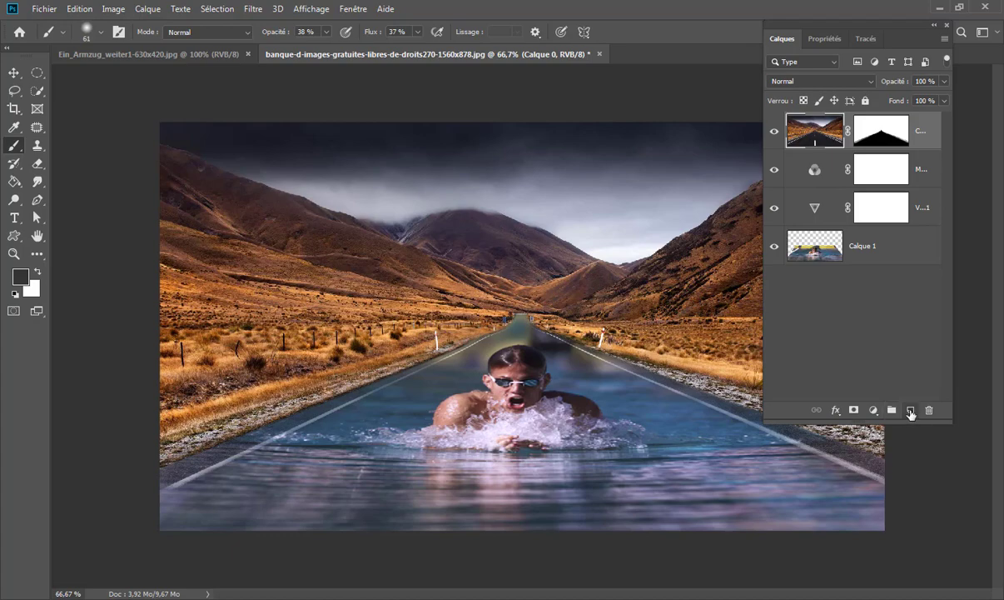
left_click(909, 410)
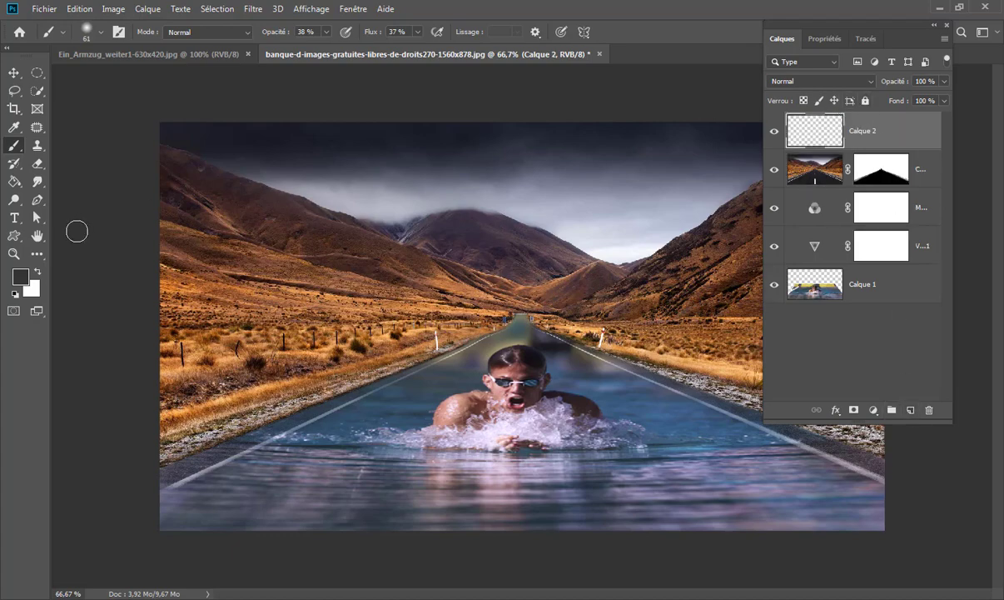
left_click(13, 294)
left_click(15, 181)
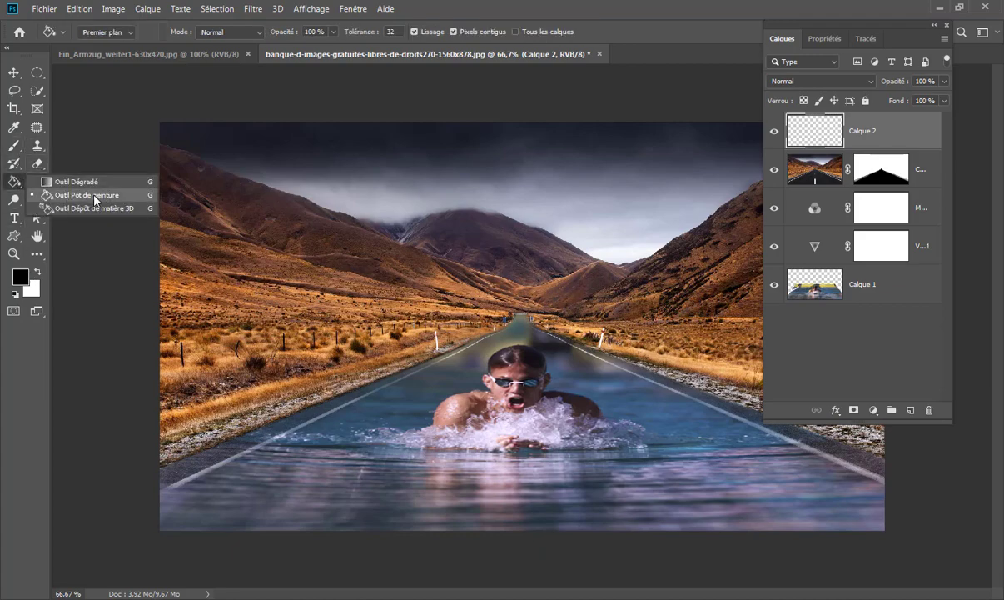
left_click(100, 195)
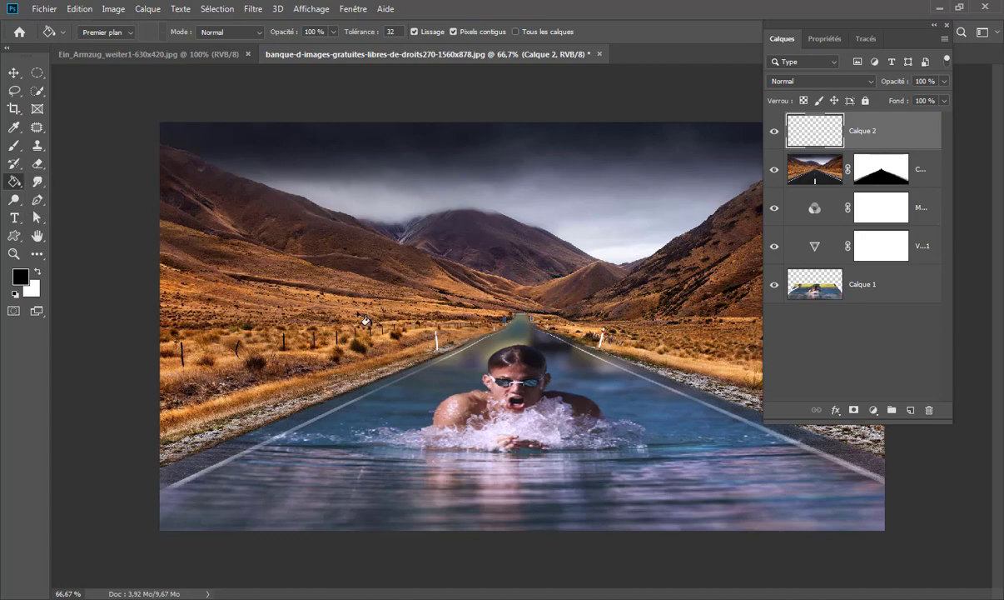
left_click(478, 317)
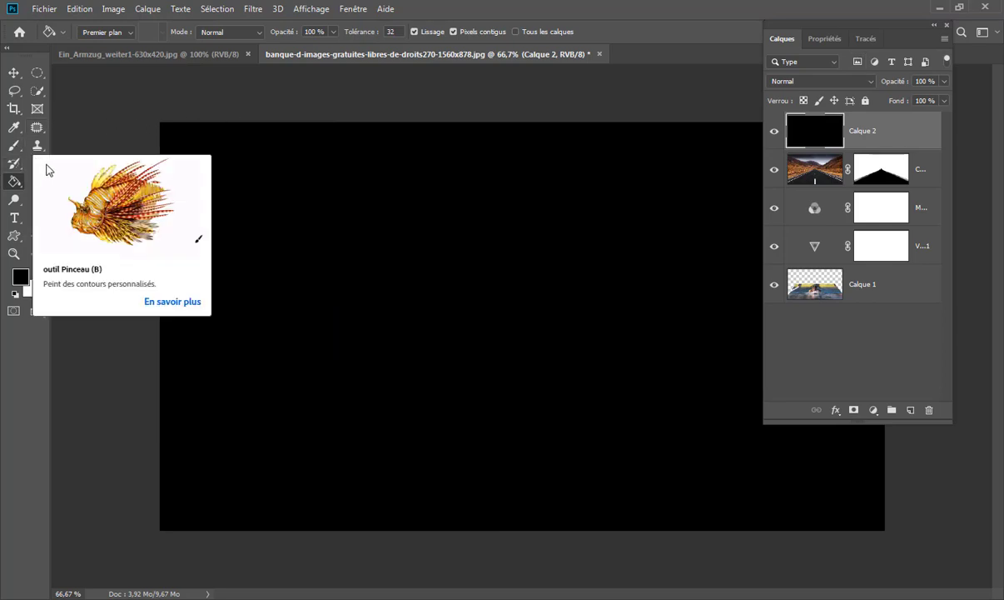
left_click(19, 148)
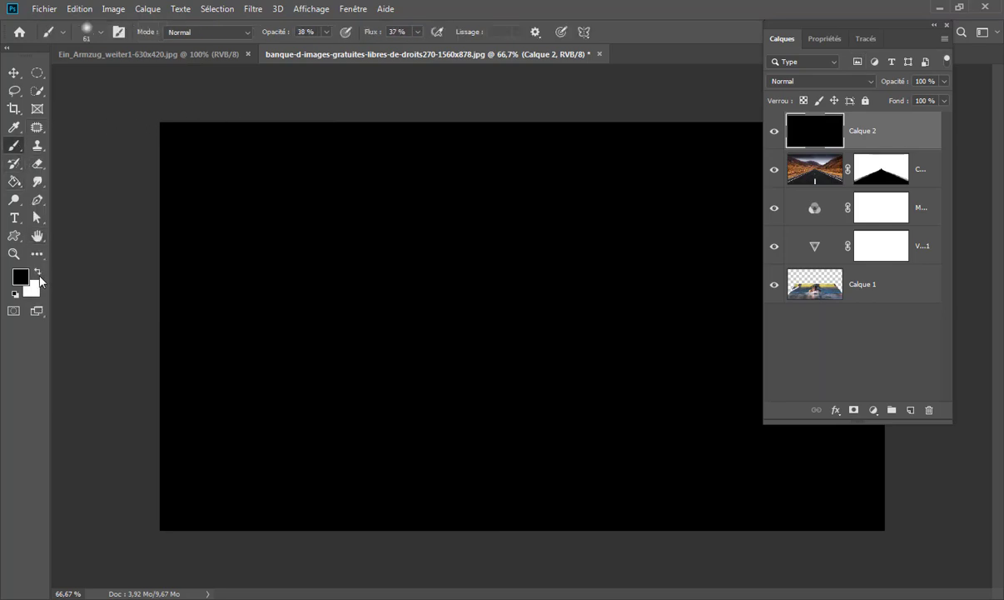
Erase a soft 512 px round hole in Calque 2's centre to reveal the swimmer.
left_click(38, 274)
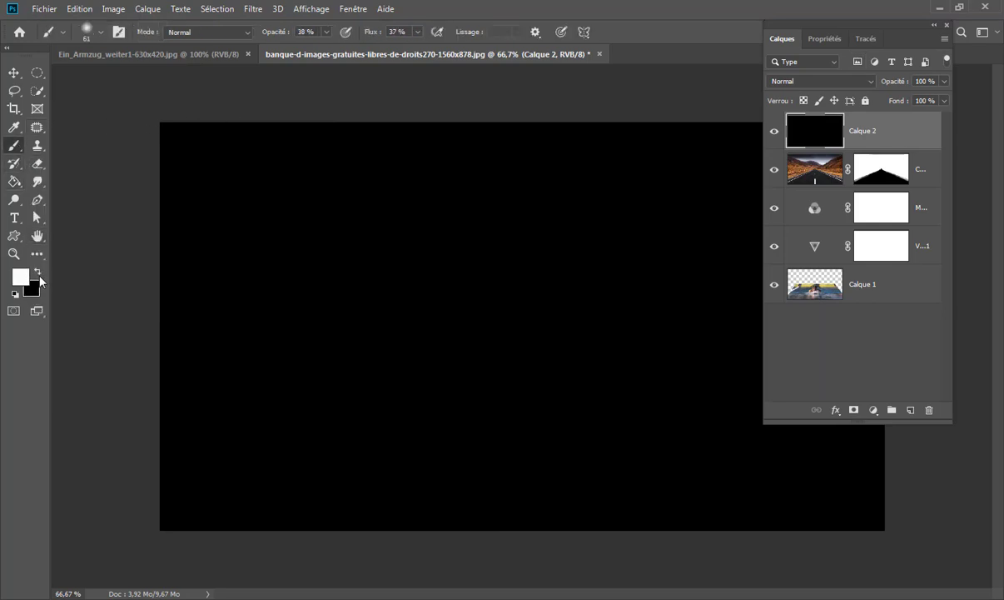
left_click(39, 165)
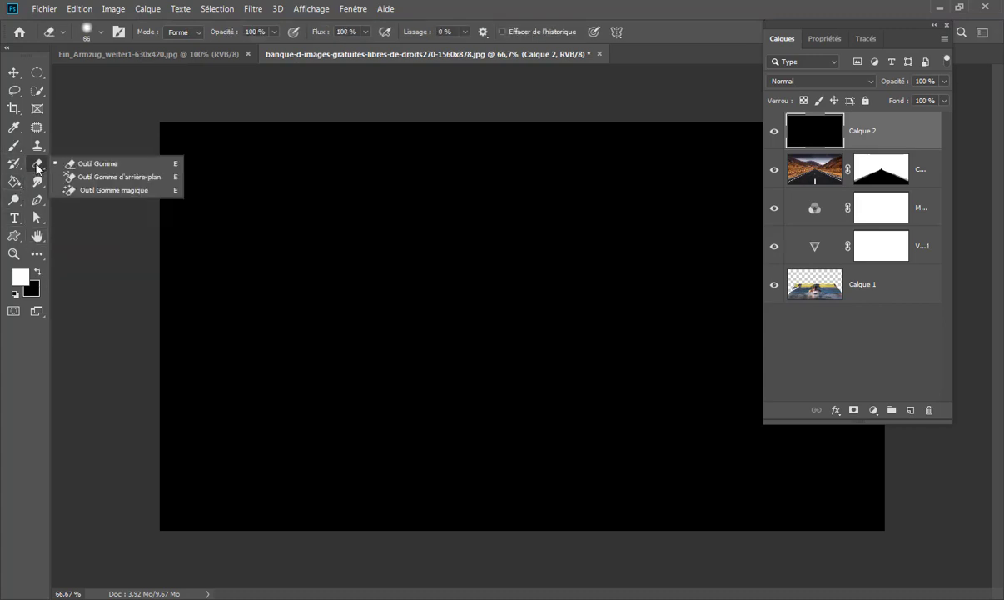
left_click(131, 162)
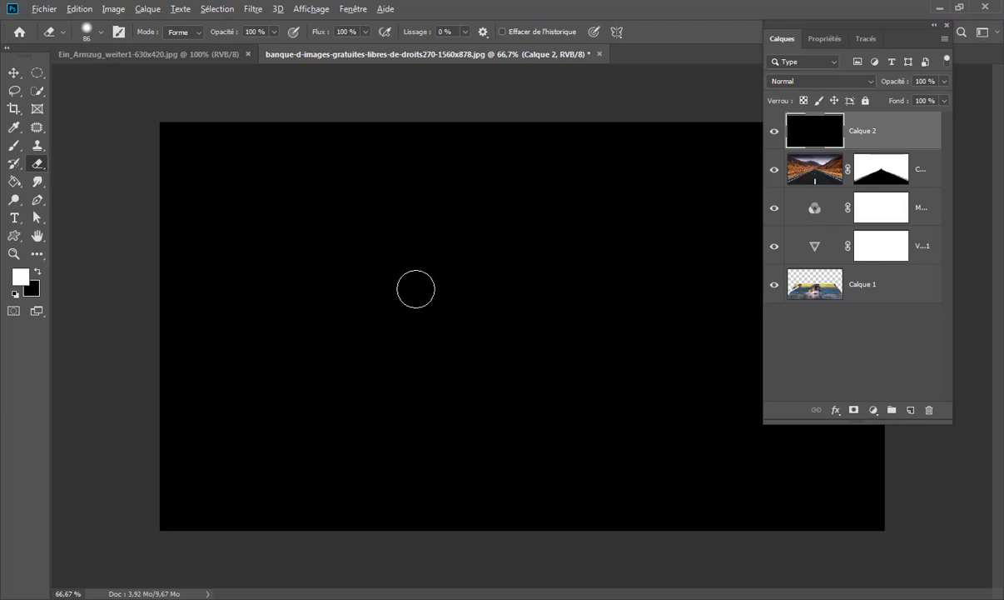
left_click_drag(412, 288, 545, 327)
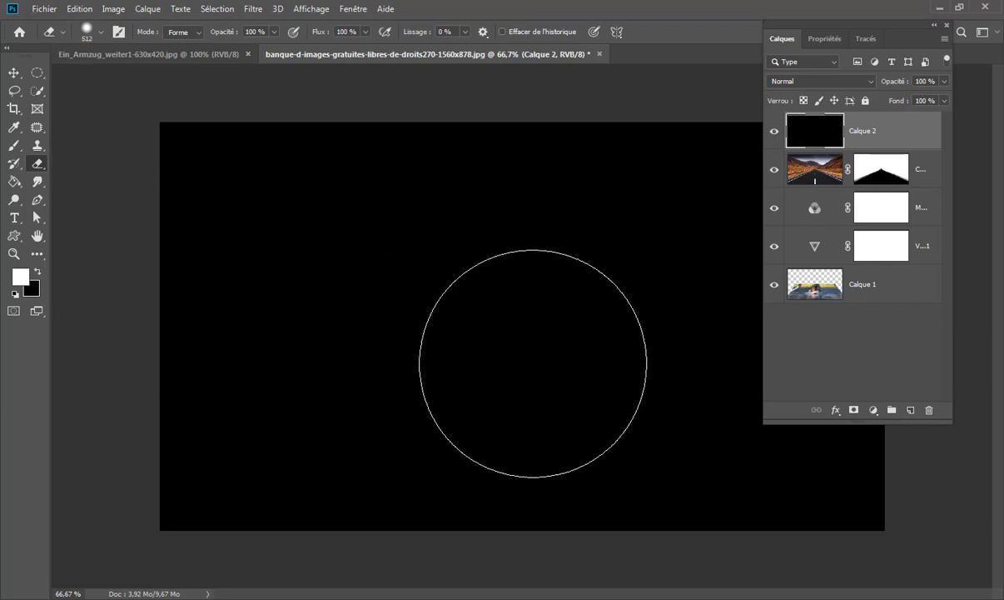
left_click(514, 356)
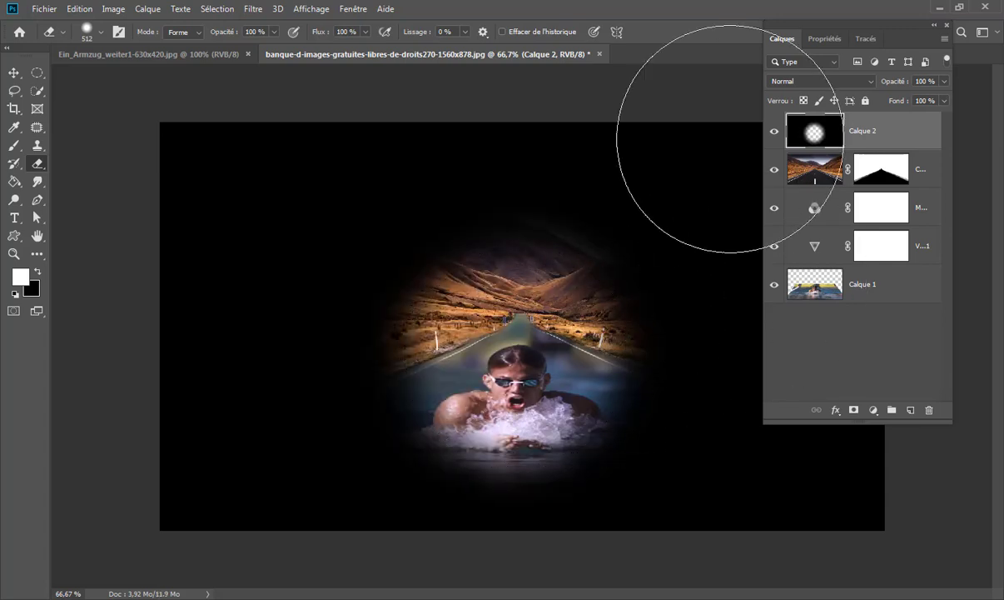
Zoom the view out to 33.3% to see around the image.
left_click(13, 254)
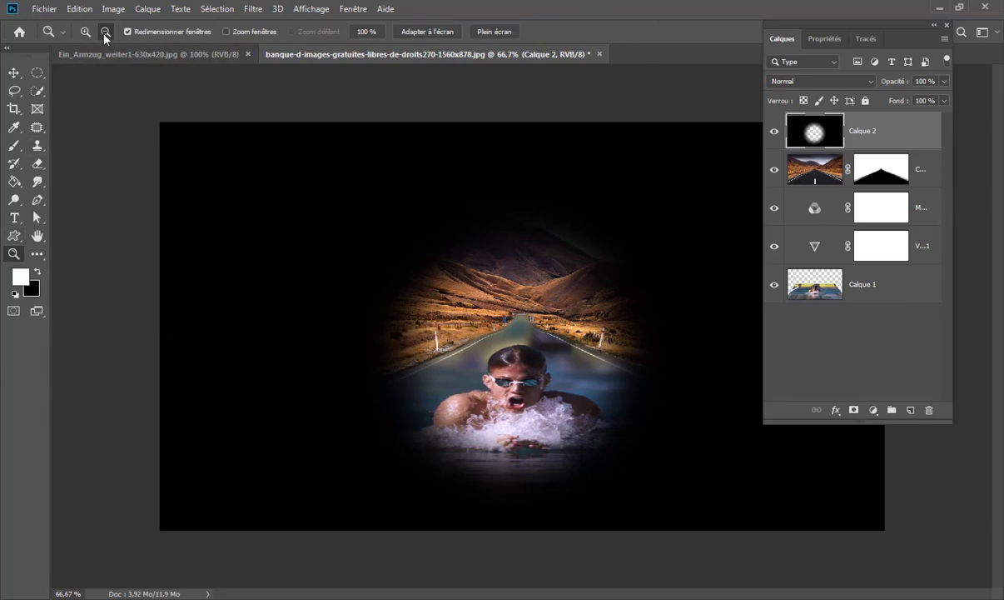
left_click(414, 275)
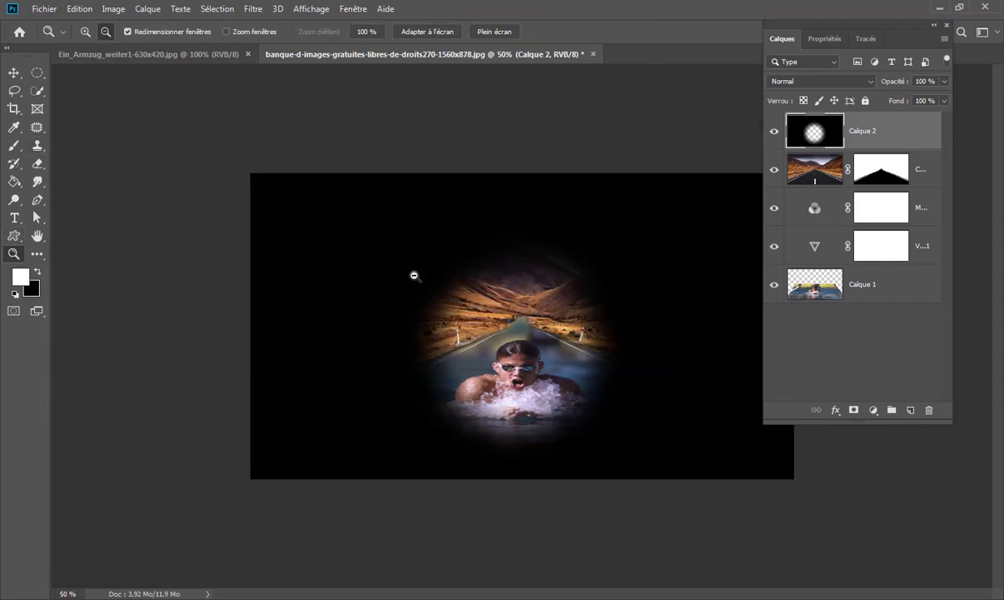
left_click(414, 275)
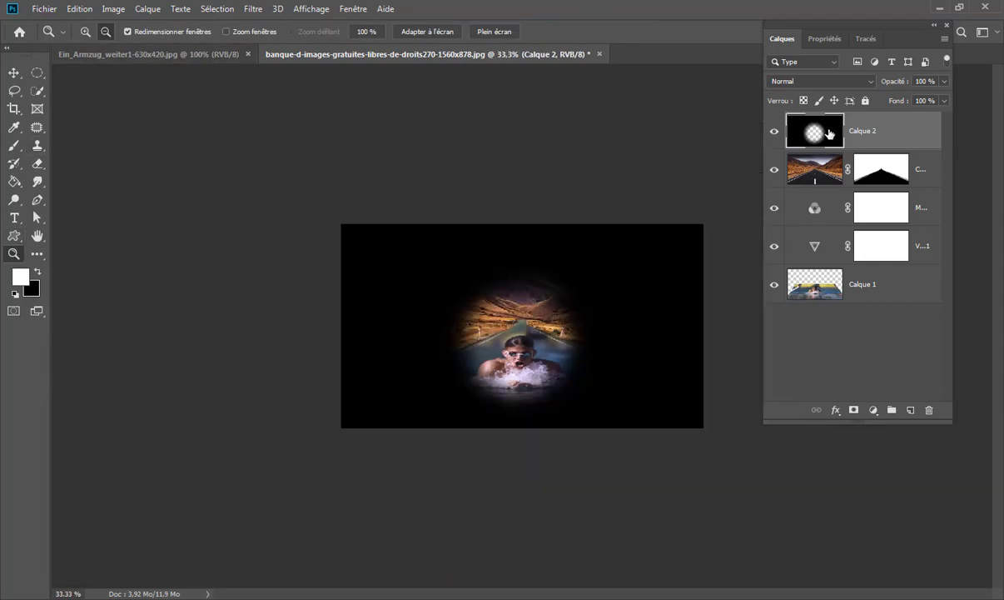
Start scaling Calque 2 and stretch it outward on the left, right, top and bottom.
left_click_drag(850, 30, 927, 32)
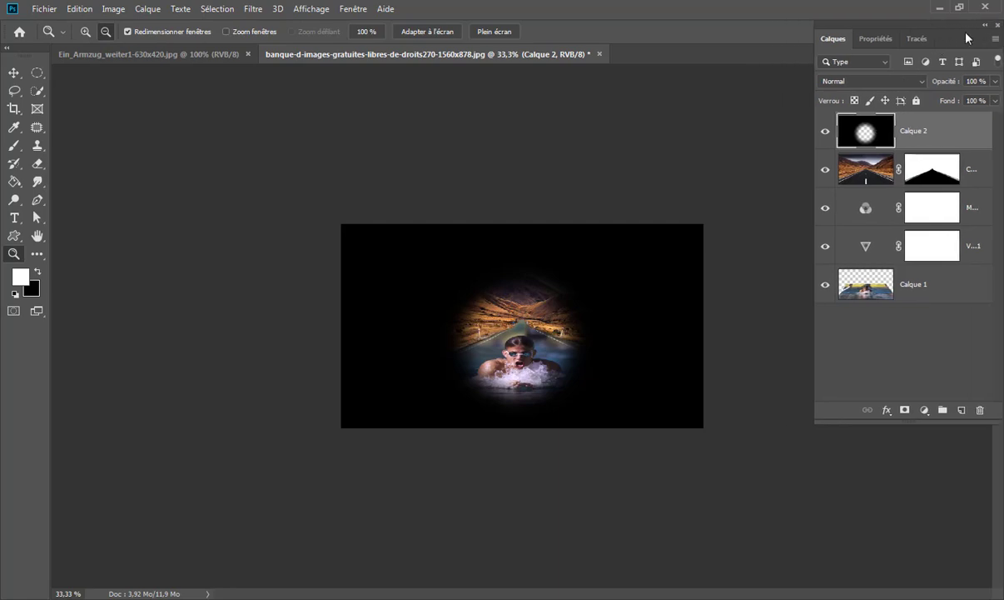
left_click(75, 10)
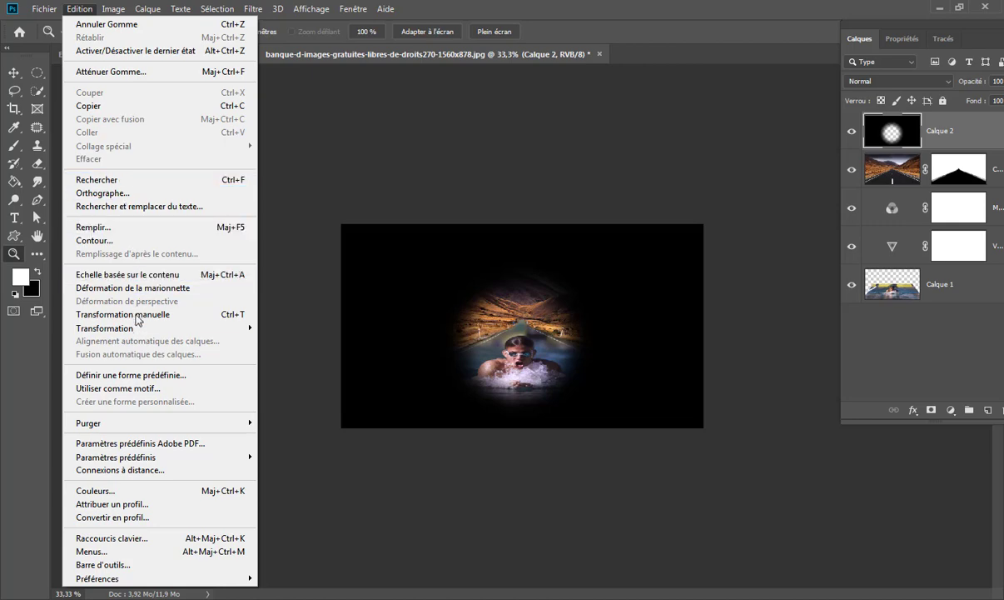
mouse_move(104, 327)
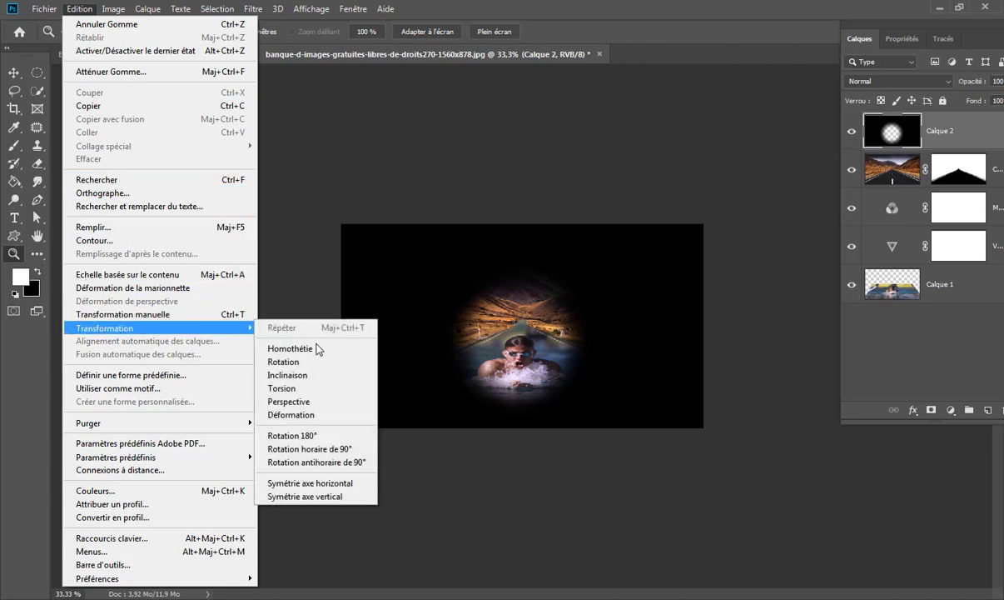
left_click(315, 348)
left_click_drag(341, 326, 194, 326)
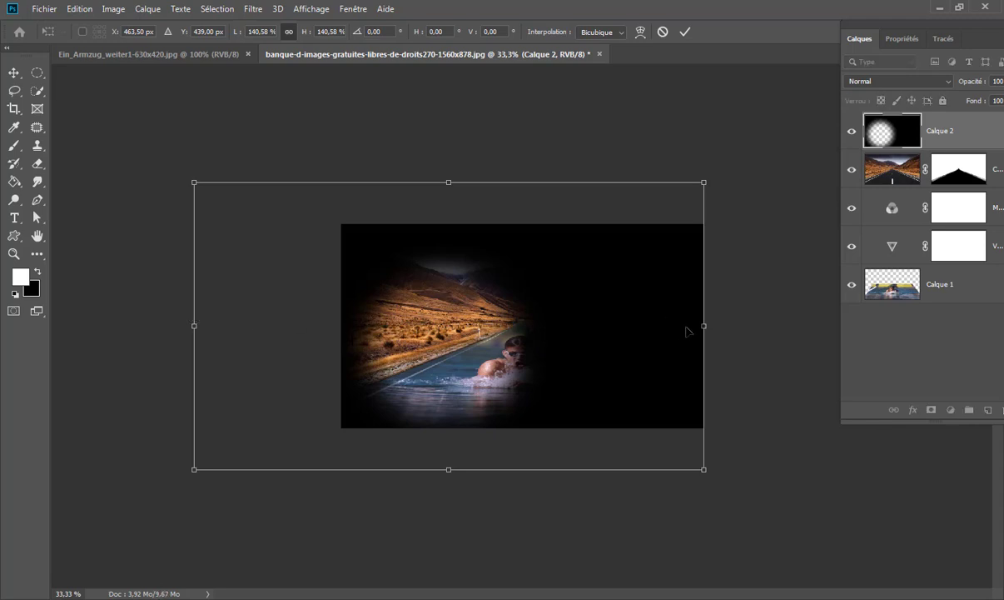
left_click_drag(703, 326, 871, 326)
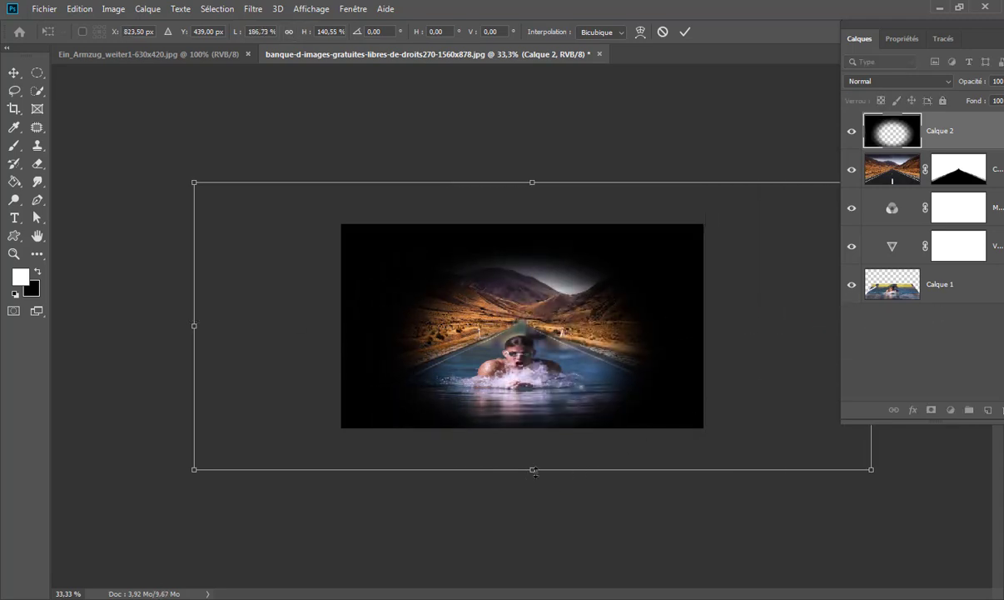
left_click_drag(533, 470, 533, 477)
left_click_drag(532, 182, 532, 165)
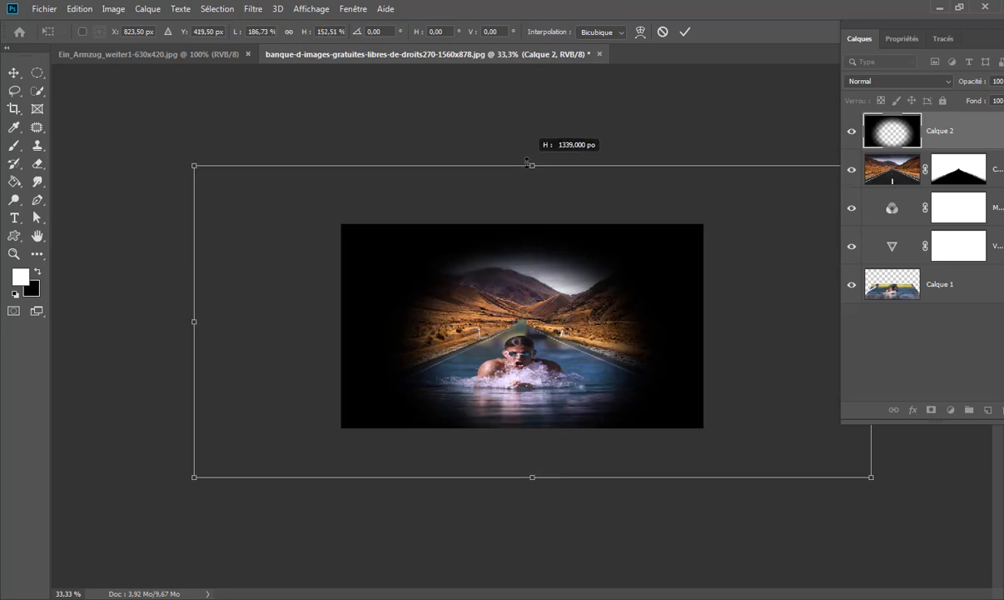
Widen Calque 2 further and commit the scale at 223.27% width, 152.51% height.
left_click_drag(194, 322, 120, 321)
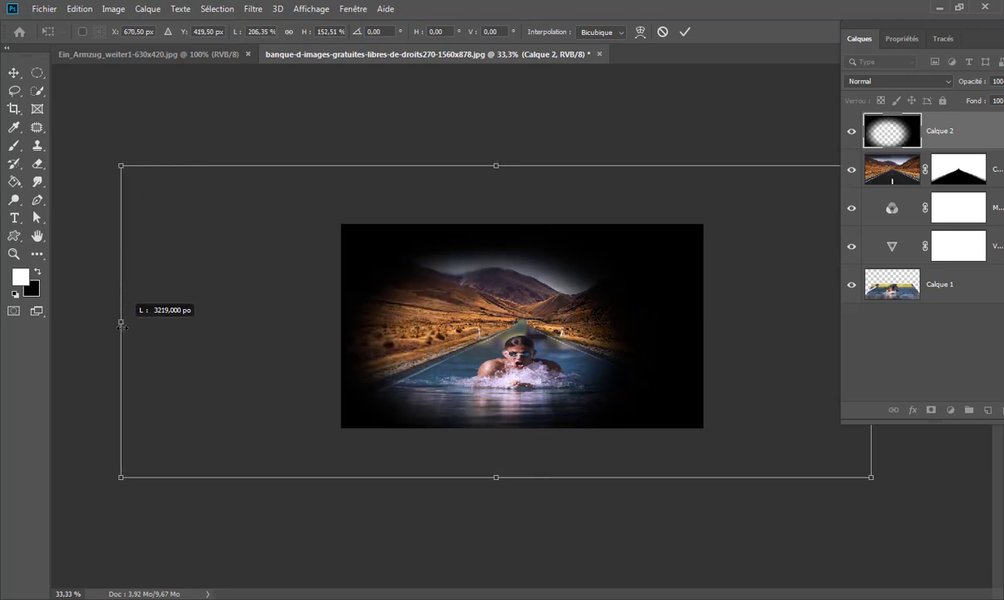
left_click_drag(871, 433, 929, 433)
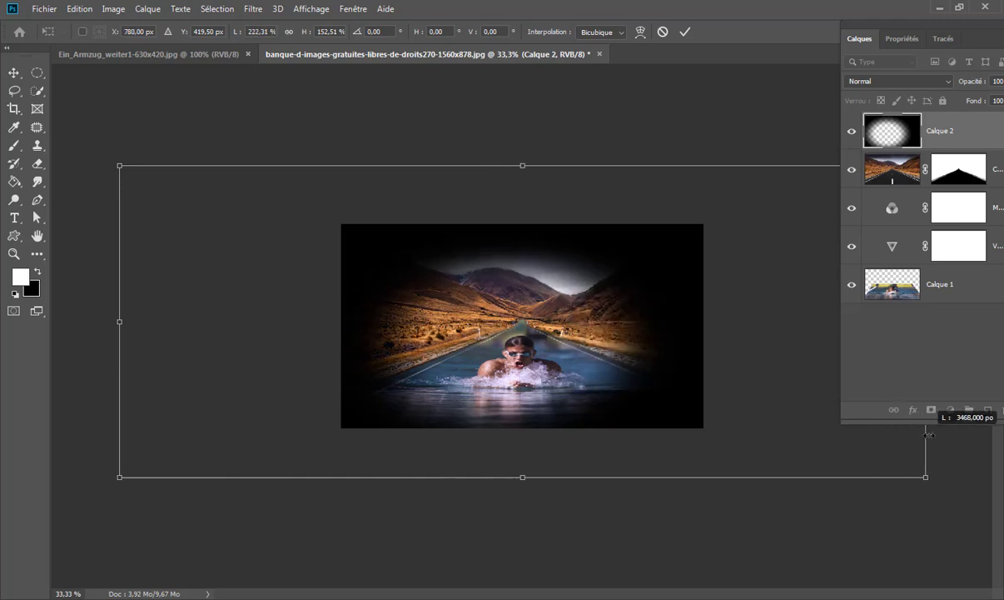
left_click(686, 33)
key("z")
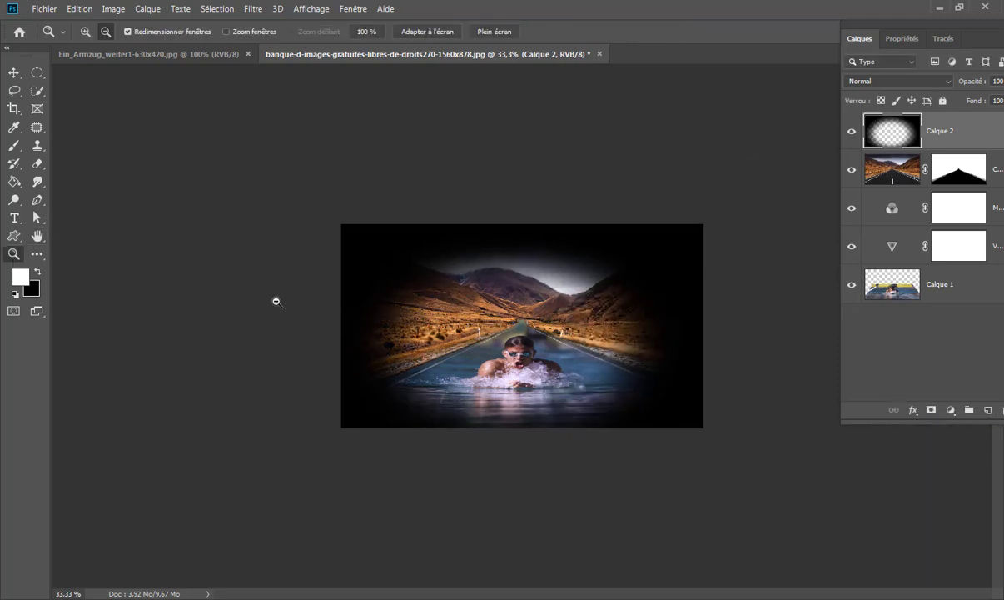
right_click(472, 293)
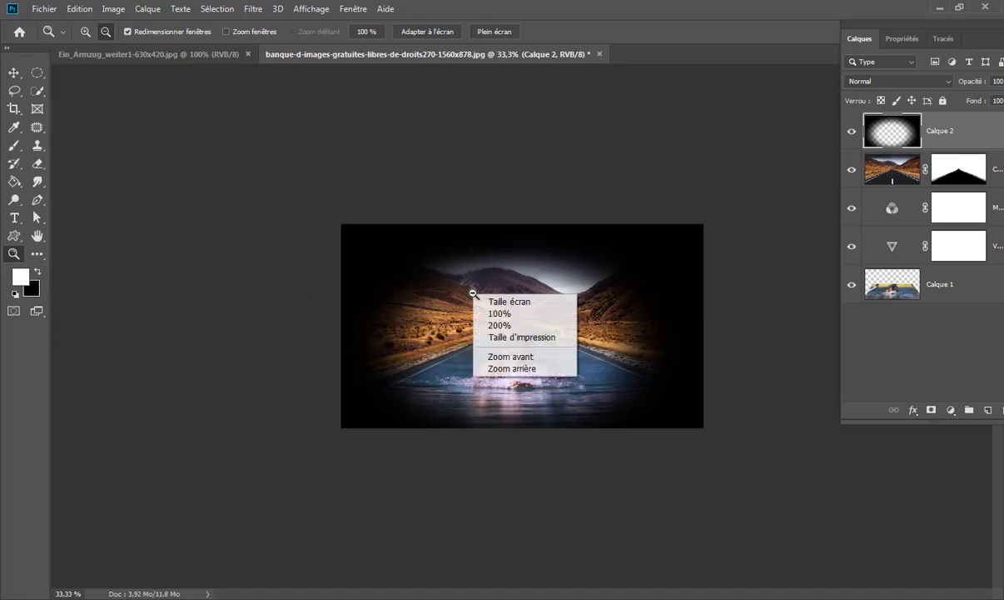
left_click(500, 301)
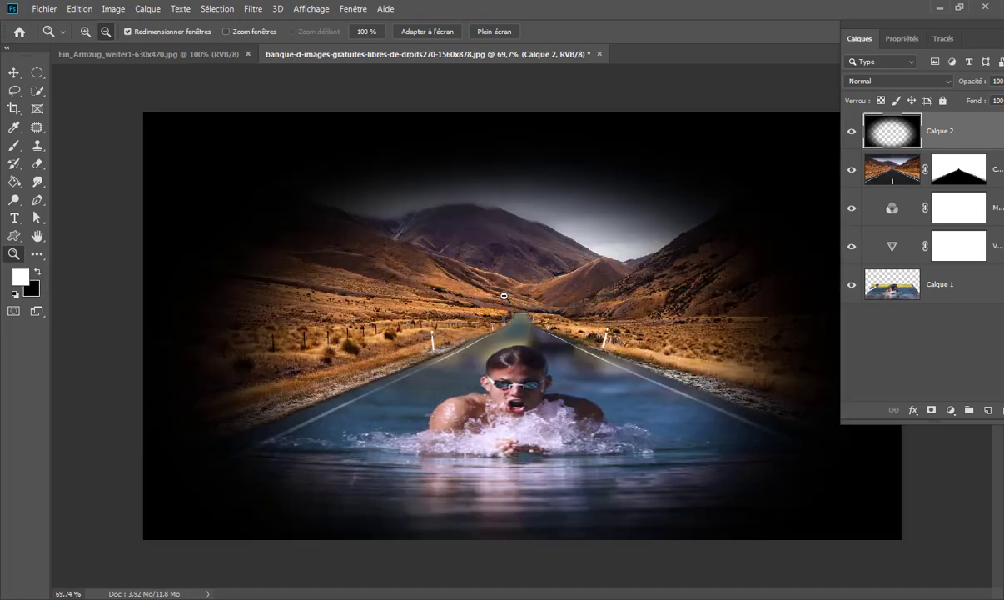
Set Calque 2's blend mode to Lumière tamisée.
left_click(907, 83)
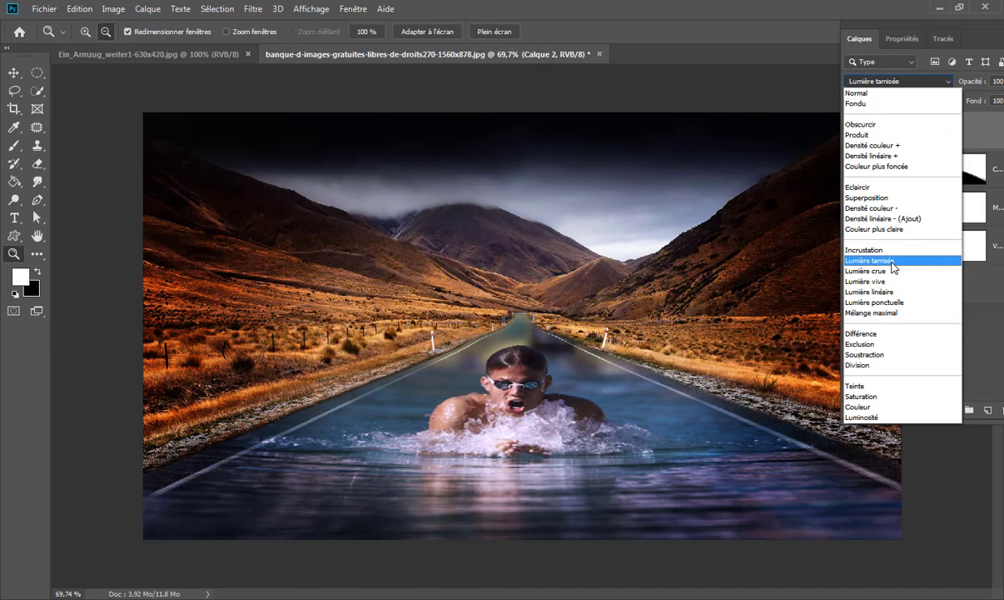
left_click(892, 265)
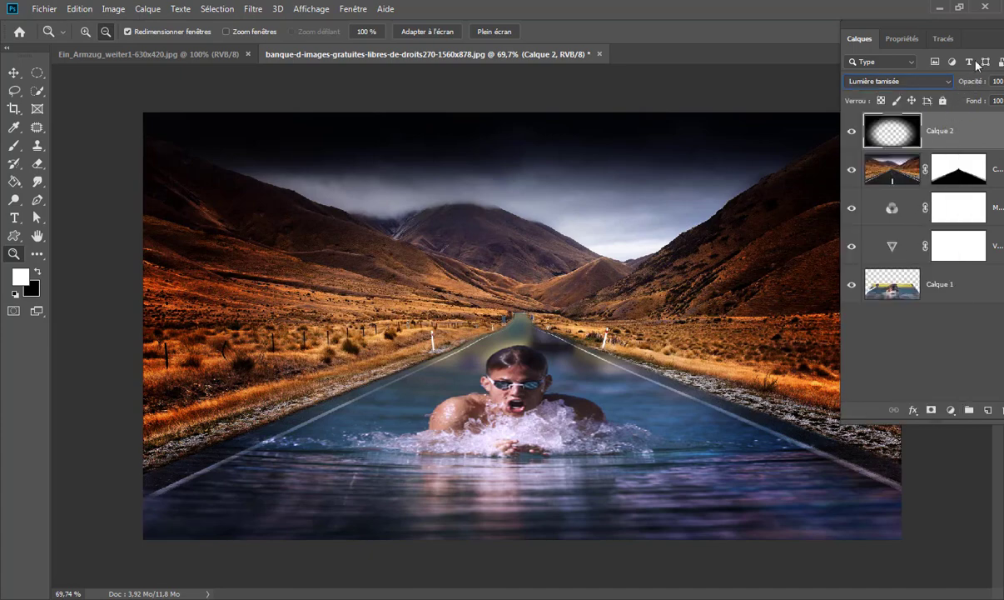
left_click_drag(984, 42, 947, 43)
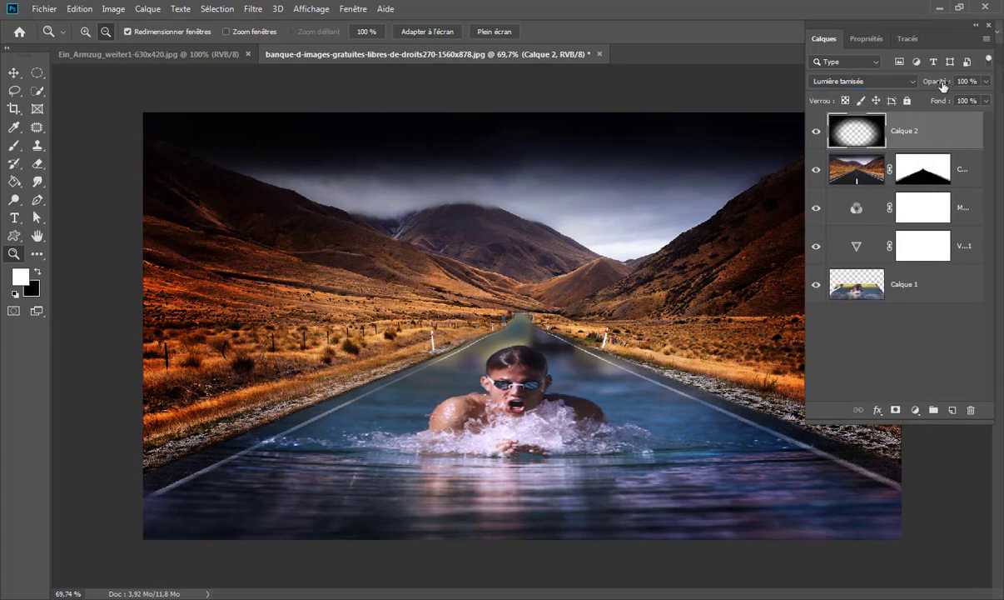
Set Calque 2's opacity to 90% and toggle its visibility to compare before and after.
left_click_drag(942, 84, 934, 86)
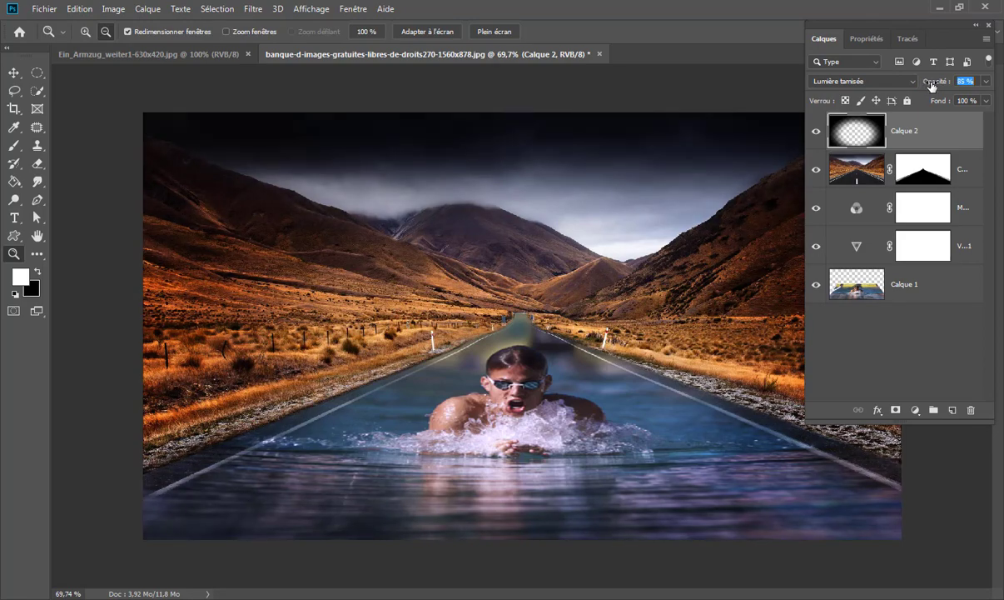
type("90")
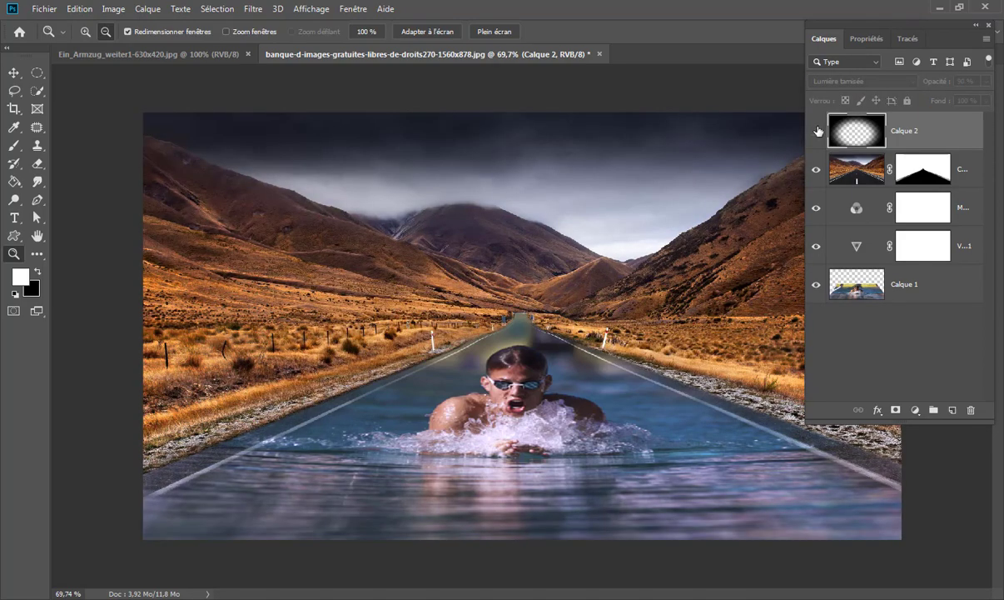
key("Return")
left_click(817, 131)
left_click(817, 130)
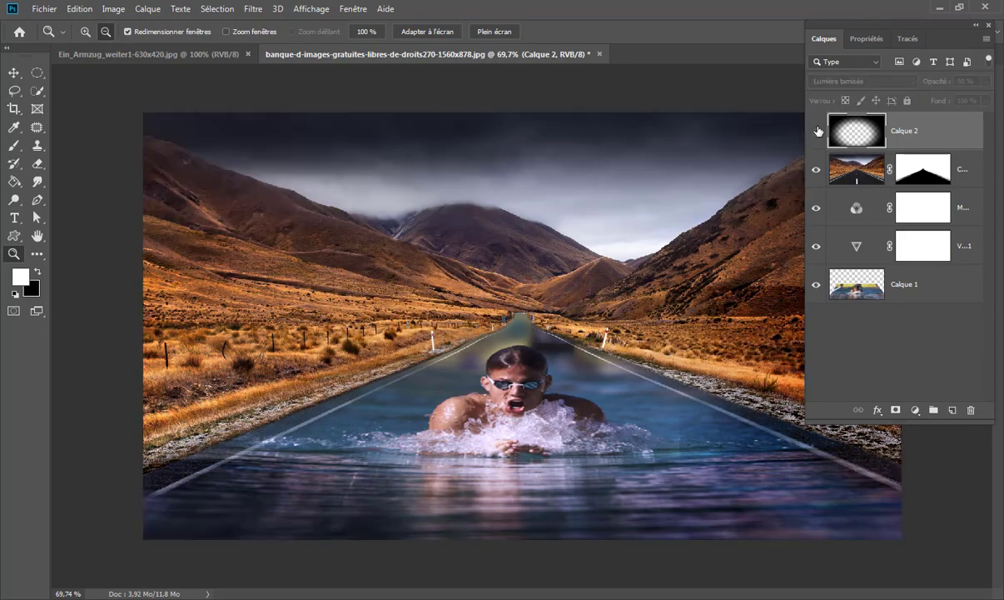
left_click(817, 130)
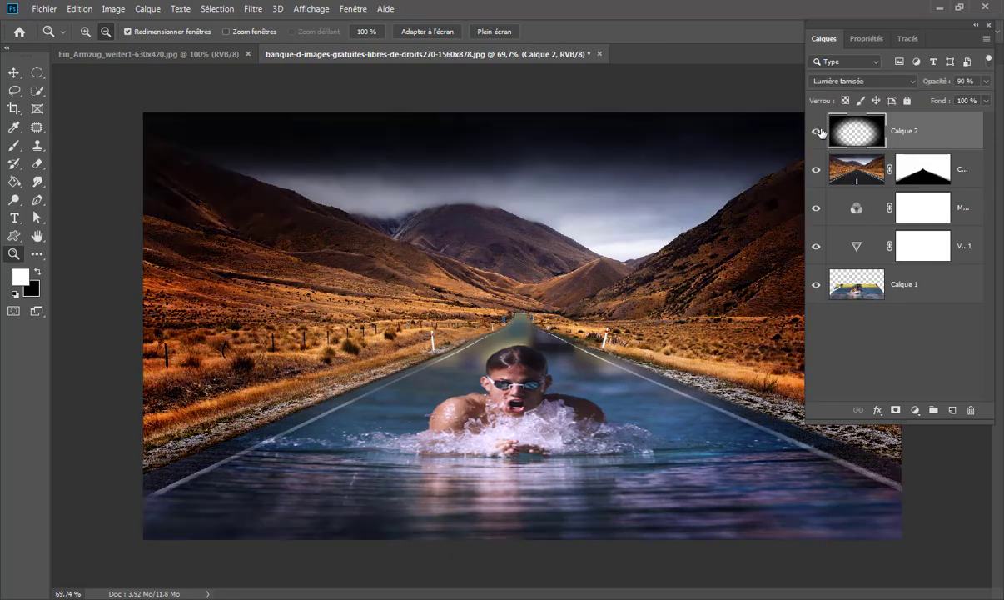